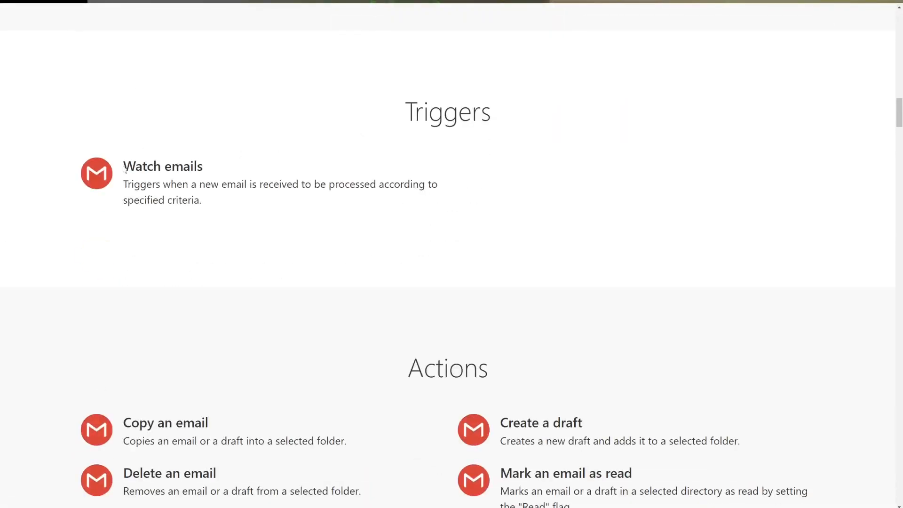
Examine the Gmail integration's available triggers, actions and scenario templates on the Integromat website.
scroll(332, 370, down, 5)
scroll(333, 369, up, 5)
scroll(342, 245, up, 2)
drag(507, 221, 384, 207)
scroll(384, 209, down, 7)
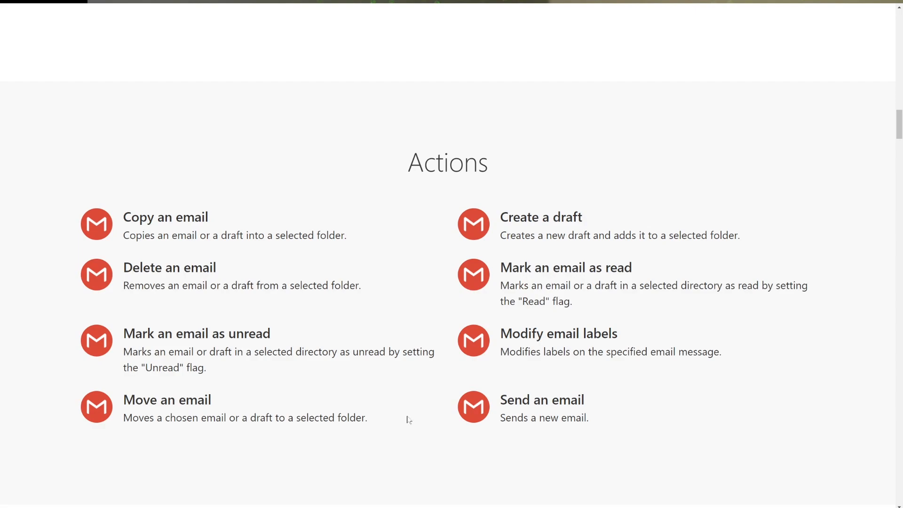
scroll(423, 369, up, 15)
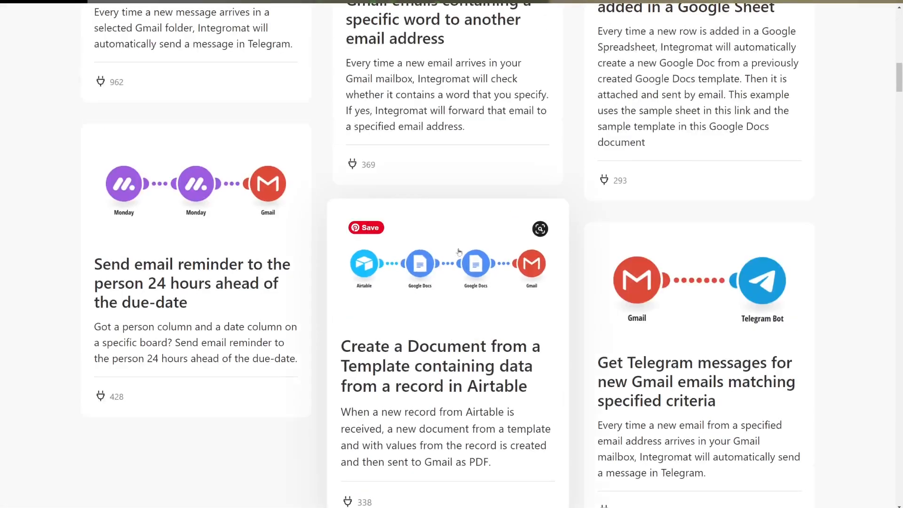
scroll(450, 302, up, 3)
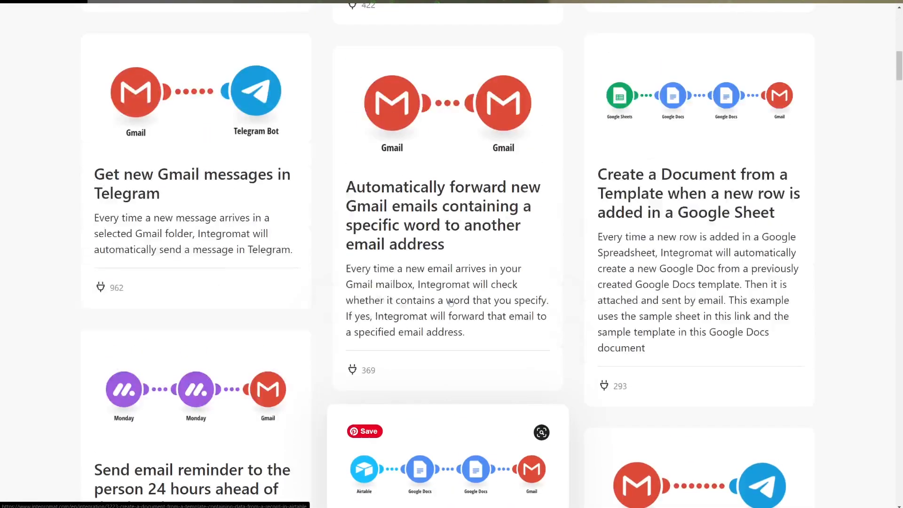
scroll(451, 302, up, 3)
scroll(450, 302, up, 8)
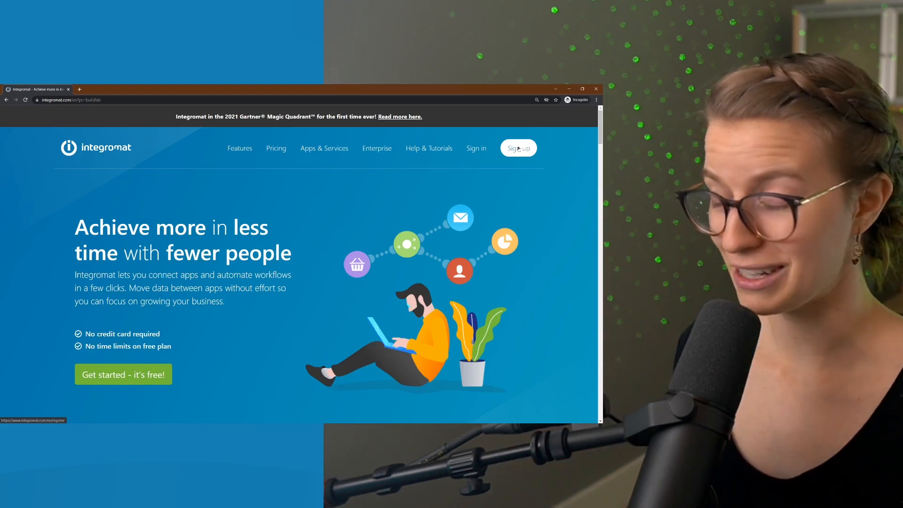
Go to the Integromat sign-up, and start a new scenario from the My Lab dashboard.
click(509, 156)
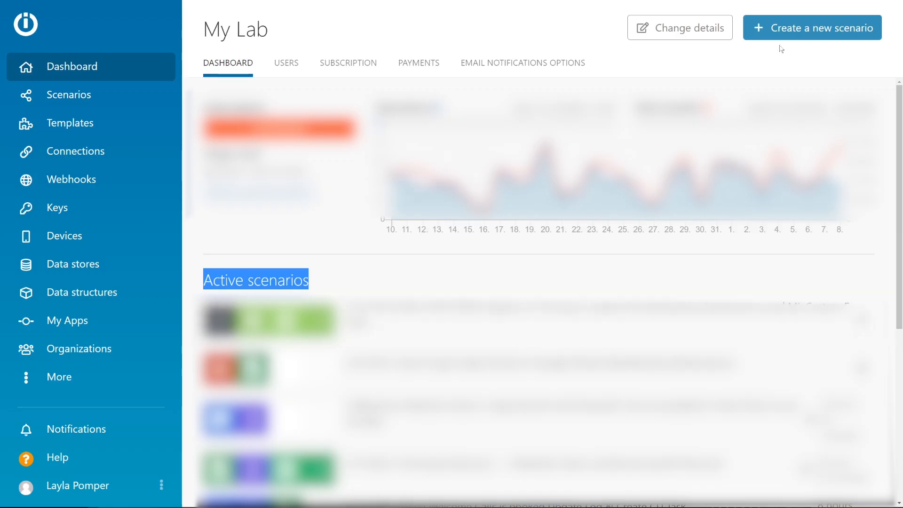
click(783, 37)
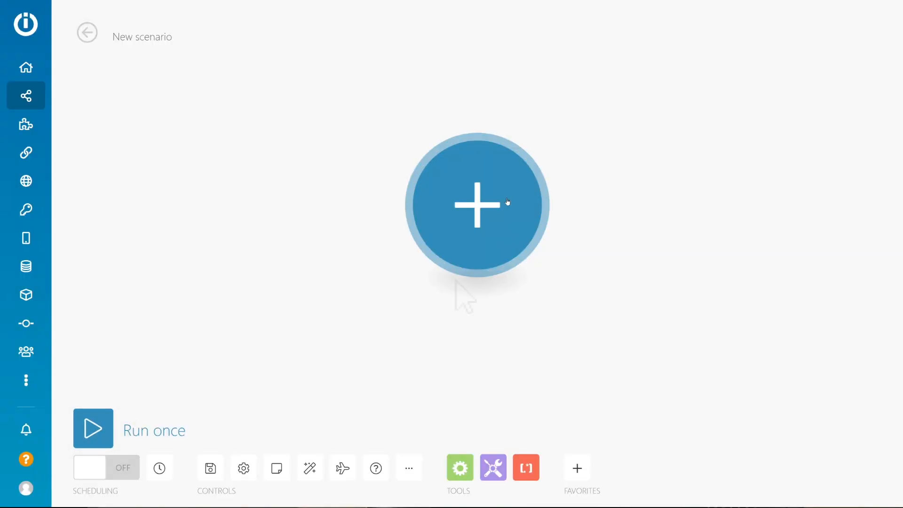
Add the Zoom Watch Recordings trigger as the scenario's first module.
click(507, 202)
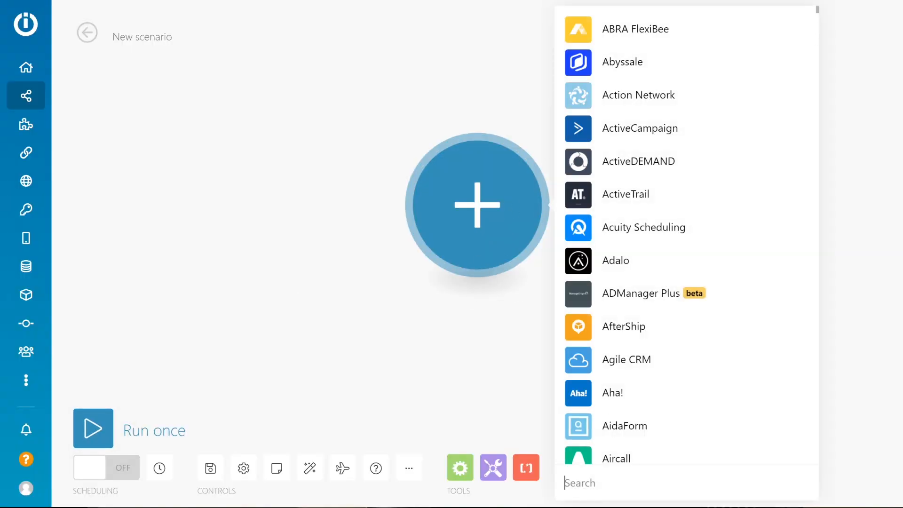
text(zoom)
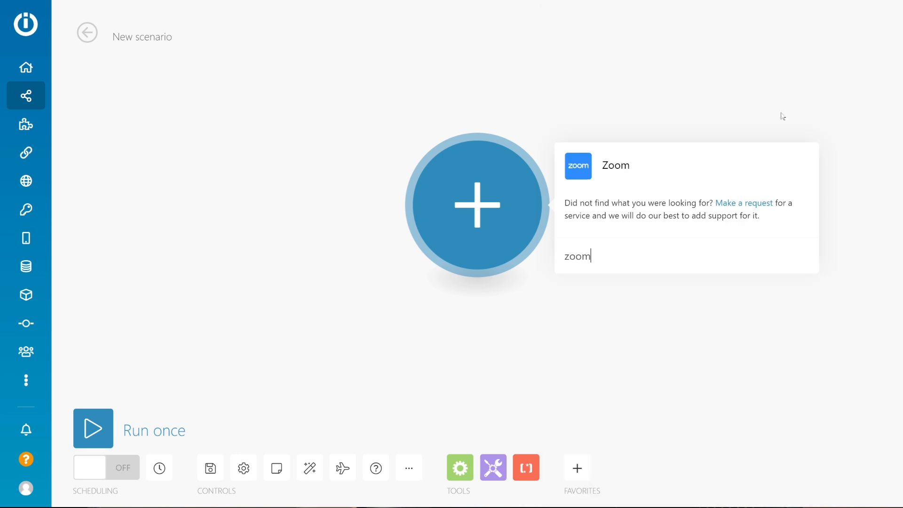
click(617, 166)
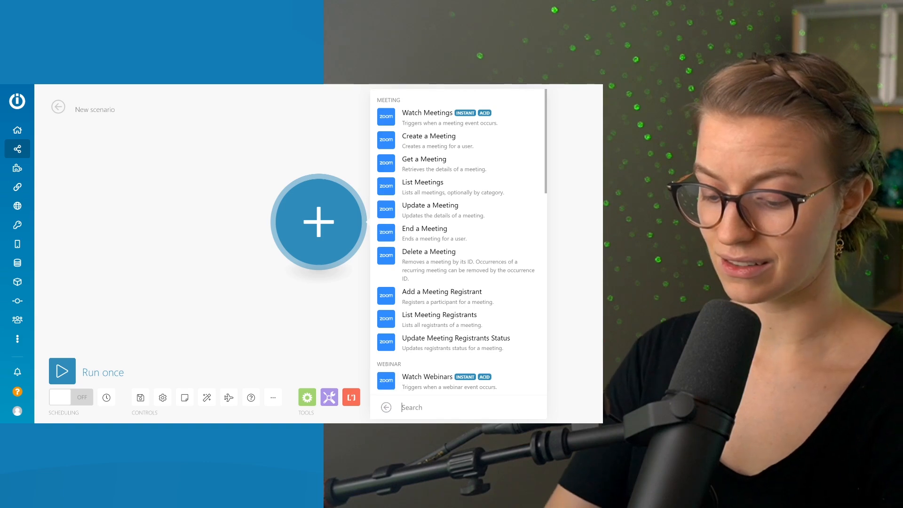
text(reco)
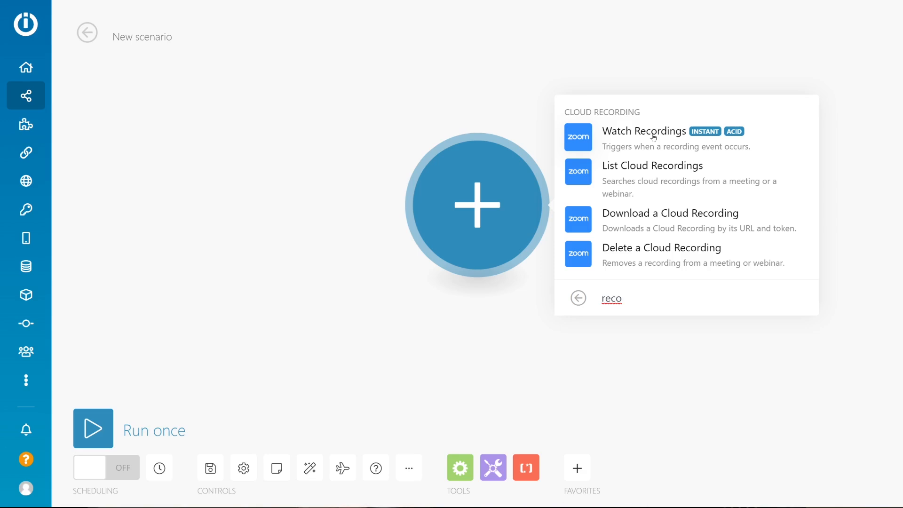
click(623, 138)
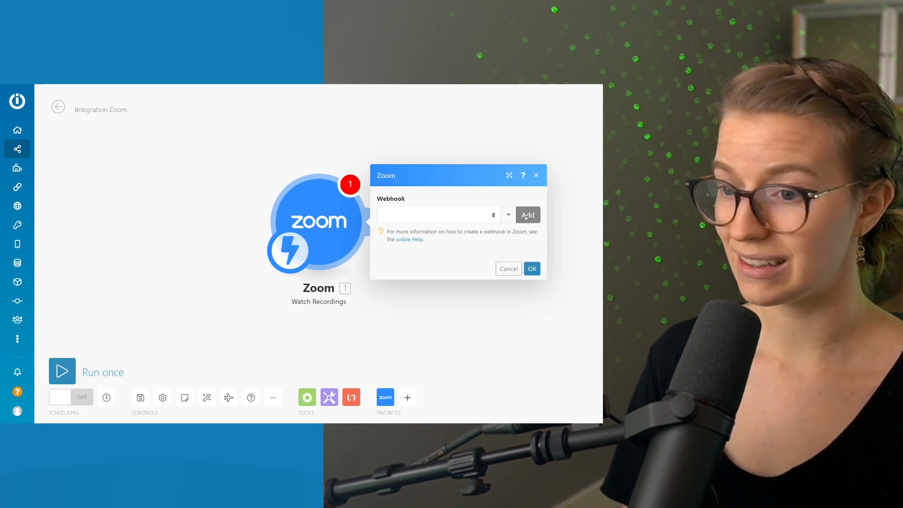
Add a webhook named Completed Zoom Recording to the Zoom module with a new connection called My Zoom OAuth2 connection.
click(527, 216)
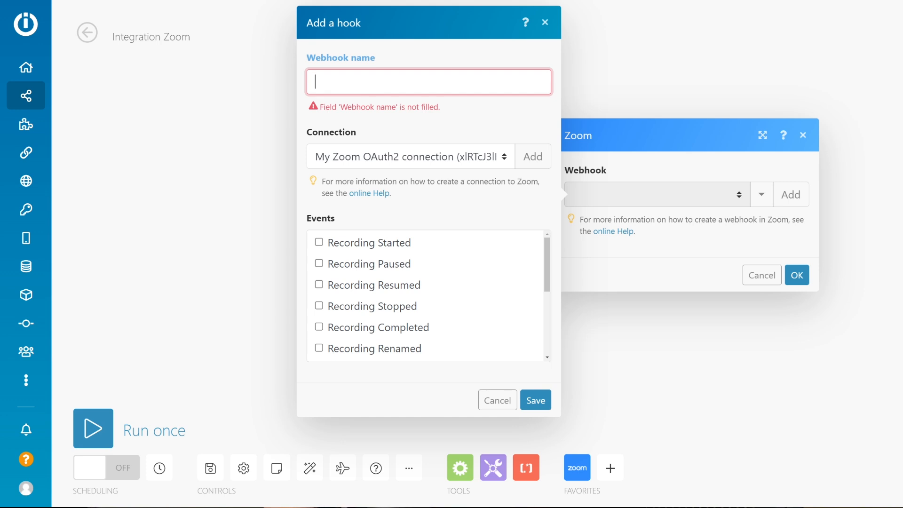
text(Completed Zoom Recording)
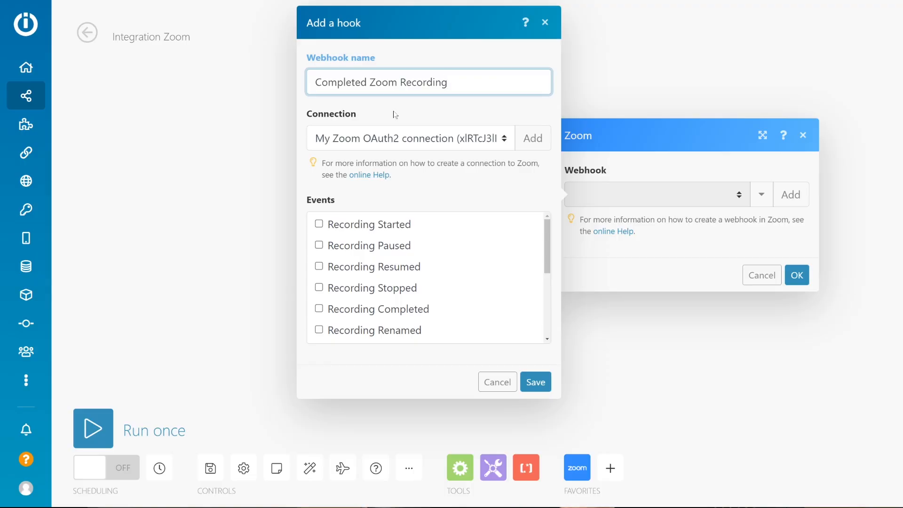
click(532, 141)
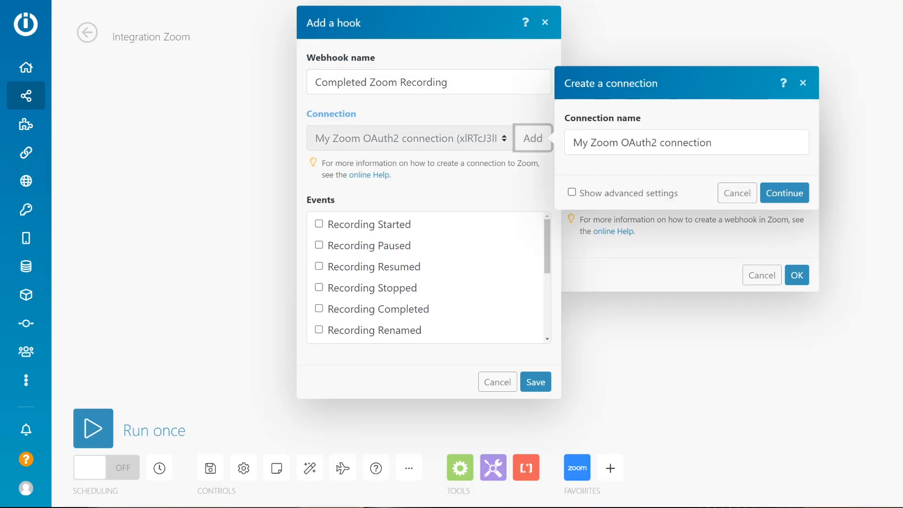
click(783, 193)
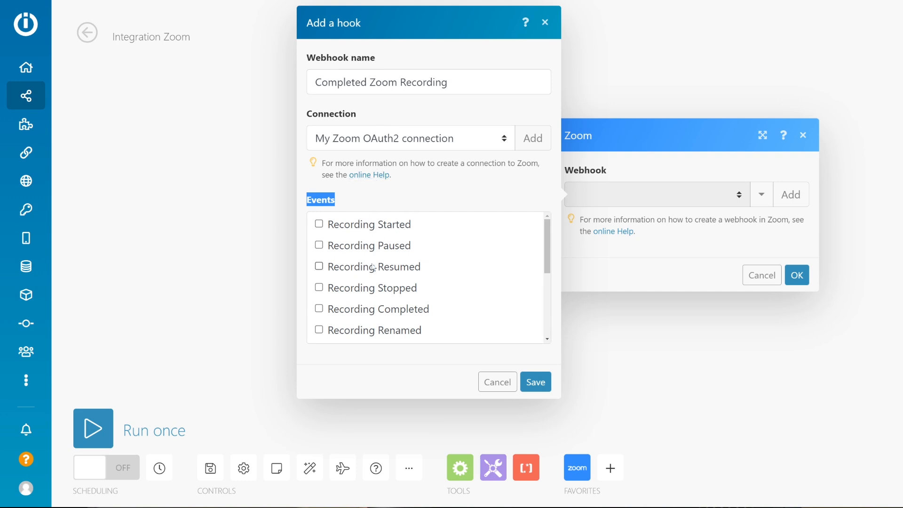
Limit the webhook to the Recording Completed event, save it and confirm the Zoom module's settings.
mouse_move(550, 252)
mouse_down()
mouse_move(550, 327)
mouse_move(553, 266)
mouse_up()
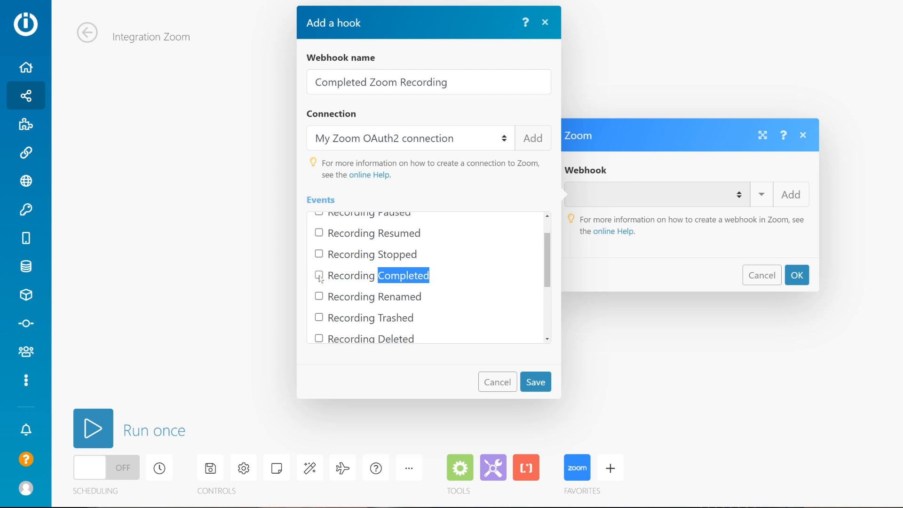
click(527, 382)
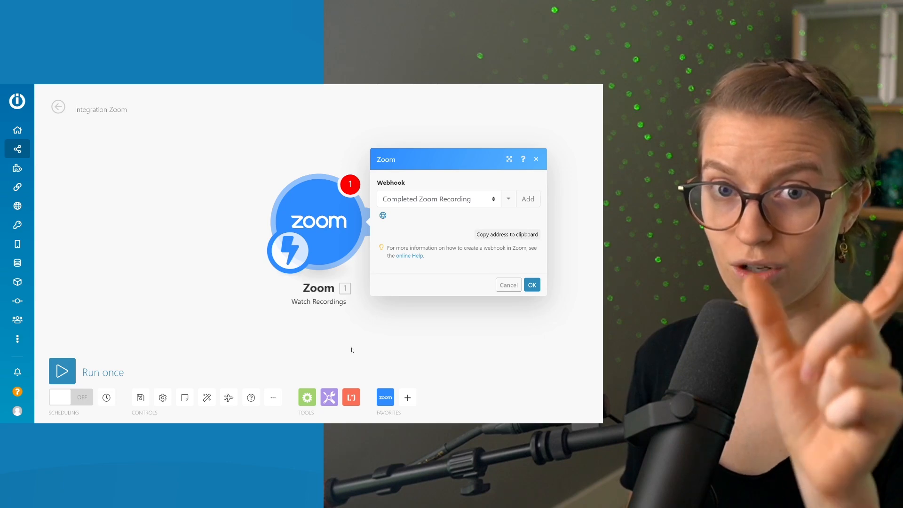
drag(351, 350, 249, 351)
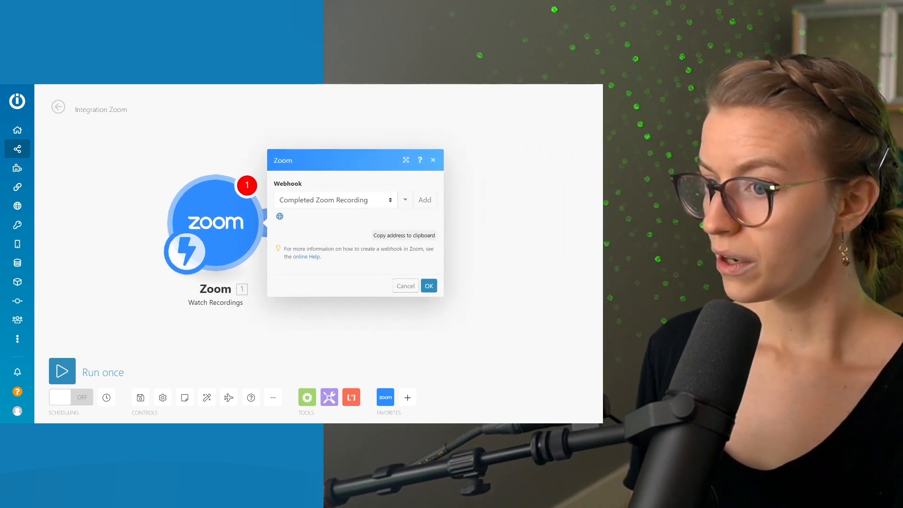
click(428, 287)
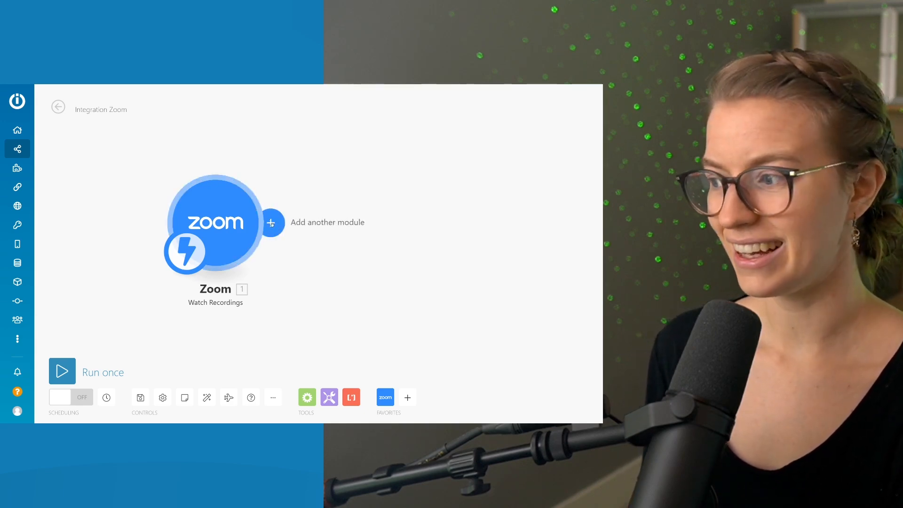
Attach another module after the Zoom Watch Recordings trigger.
click(272, 224)
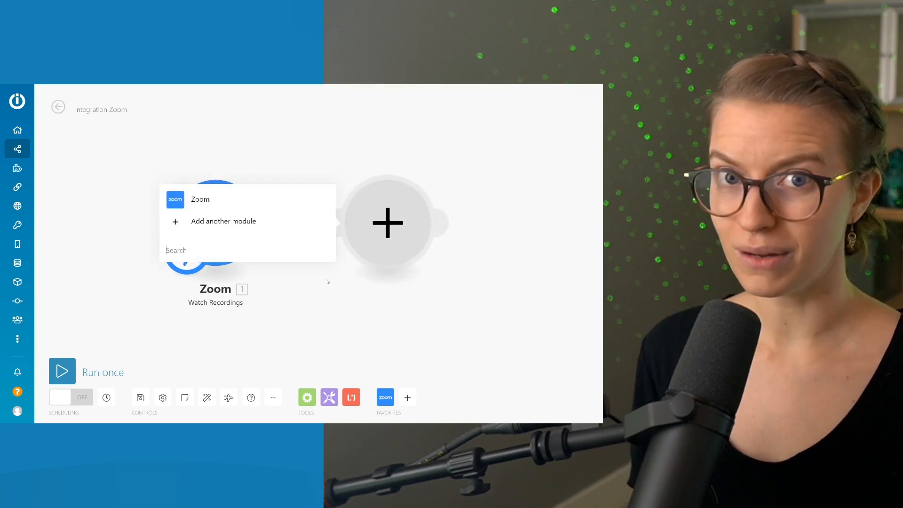
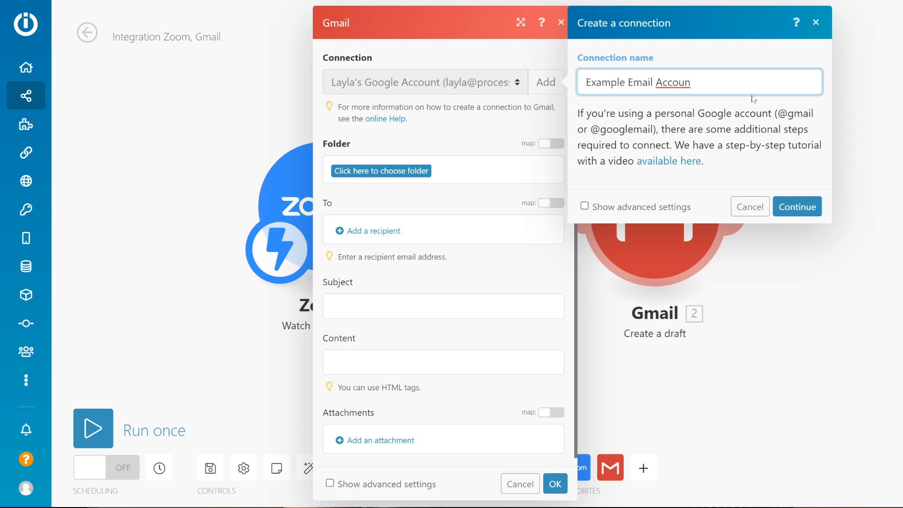
Create the Gmail connection named Example Email Account by authorizing Integromat to access the existing Google account.
click(796, 207)
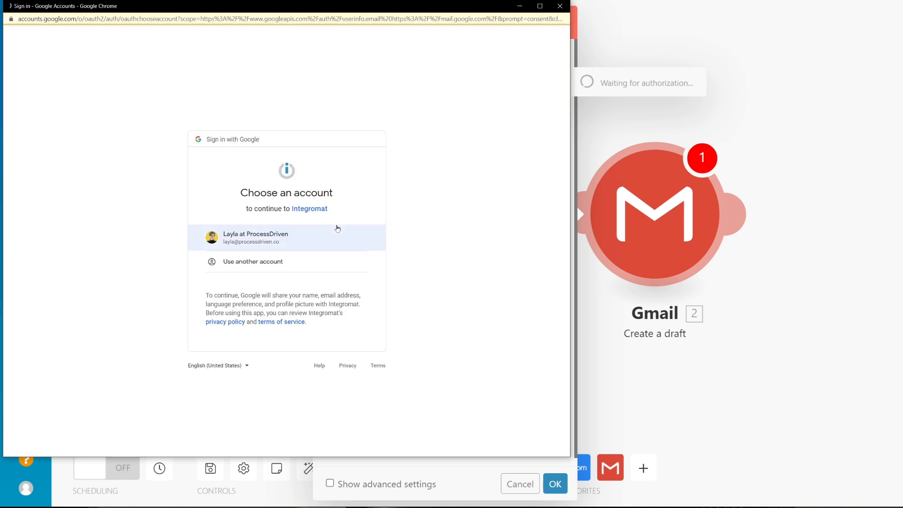
click(337, 228)
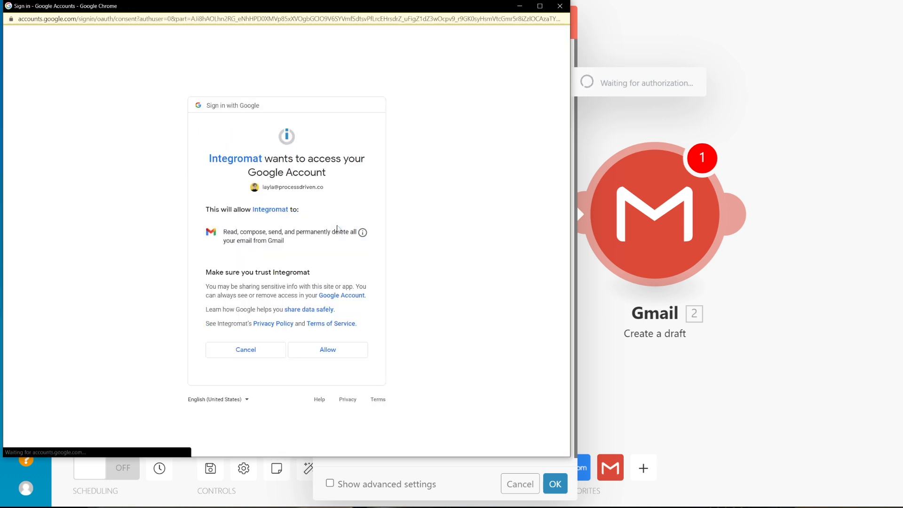
click(341, 352)
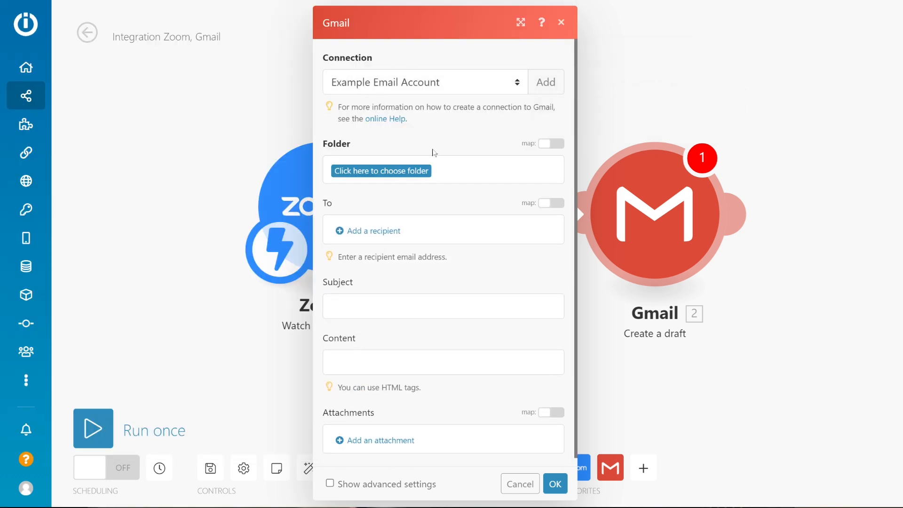
Choose Drafts as the folder for the Gmail draft.
scroll(431, 151, down, 1)
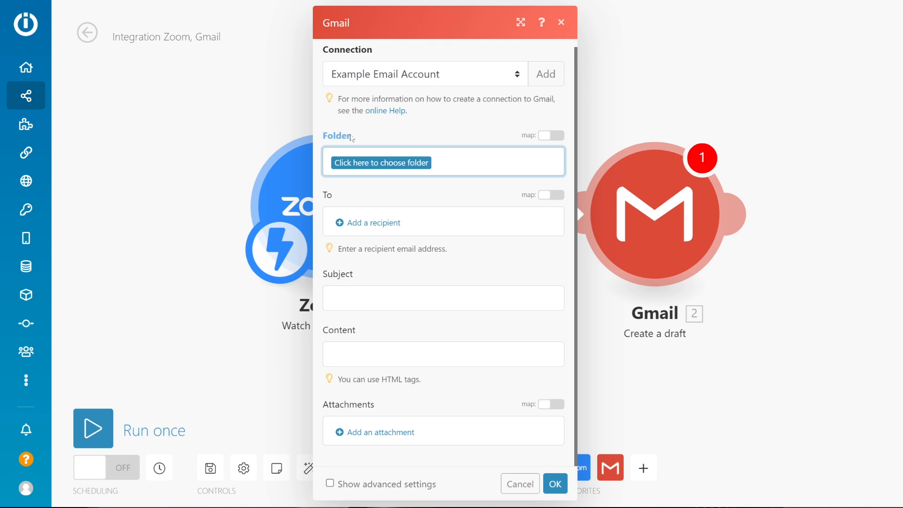
click(395, 165)
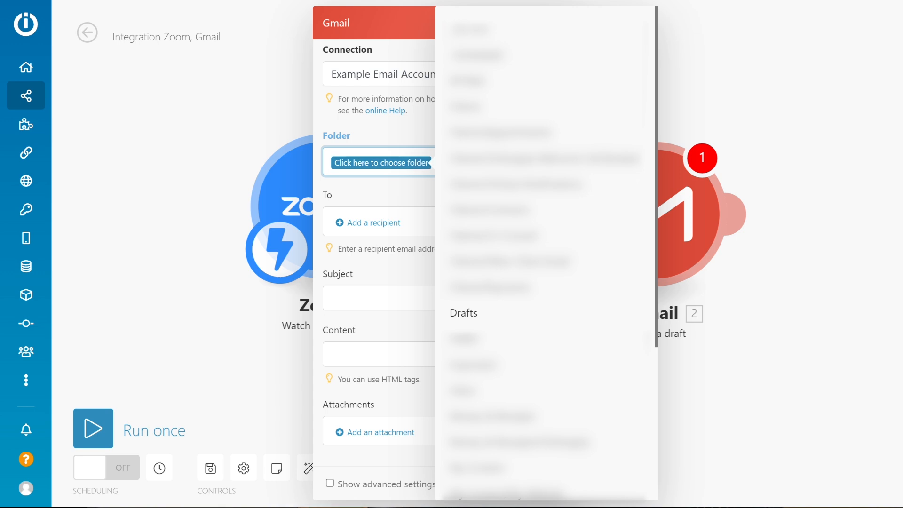
click(505, 325)
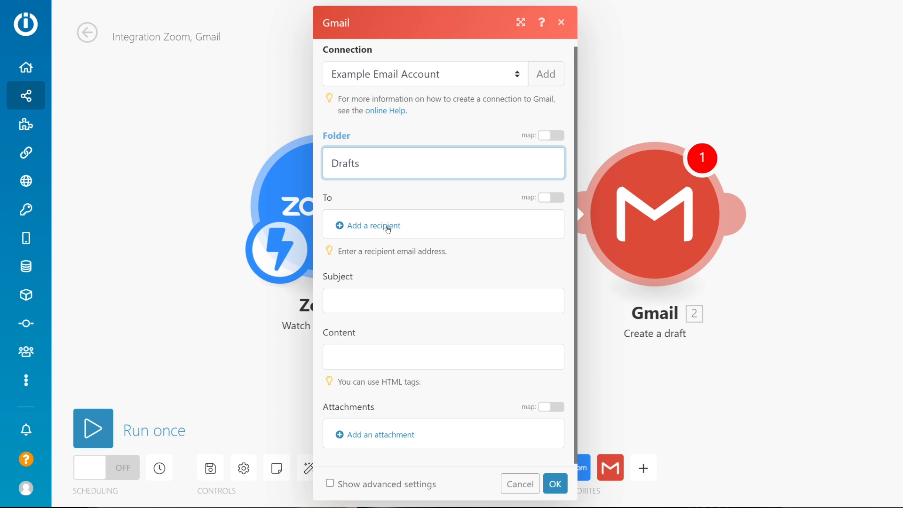
click(388, 227)
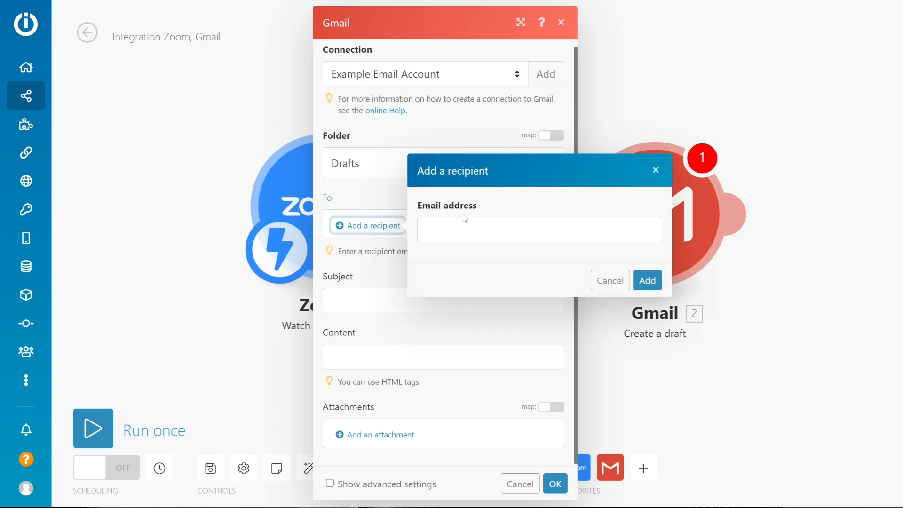
click(471, 230)
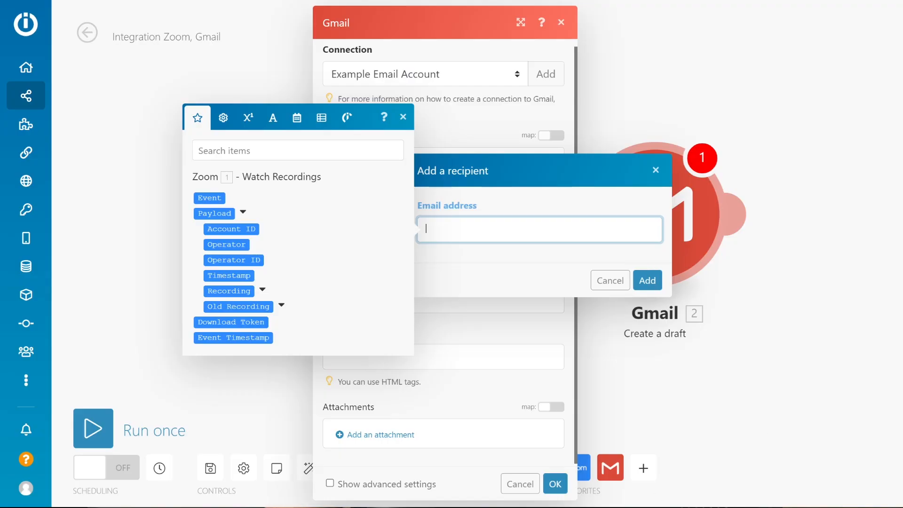
click(494, 276)
click(484, 232)
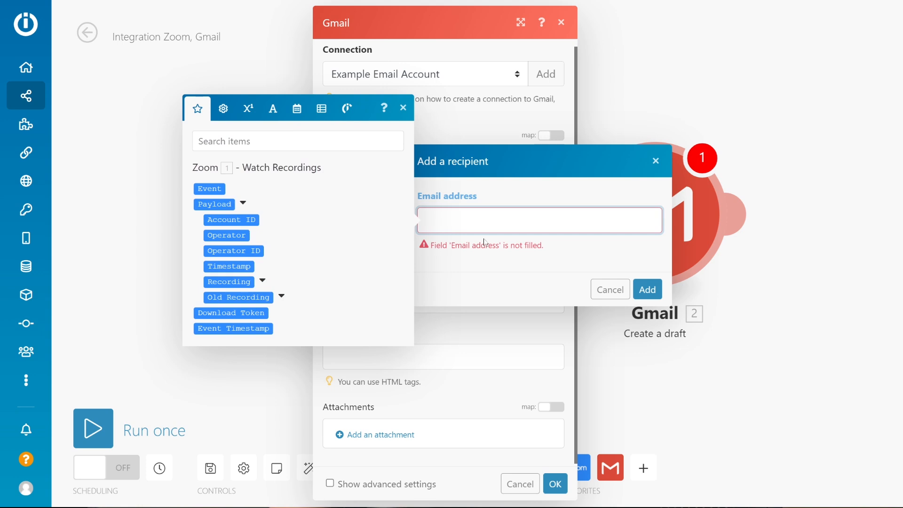
text(hello@hello.com)
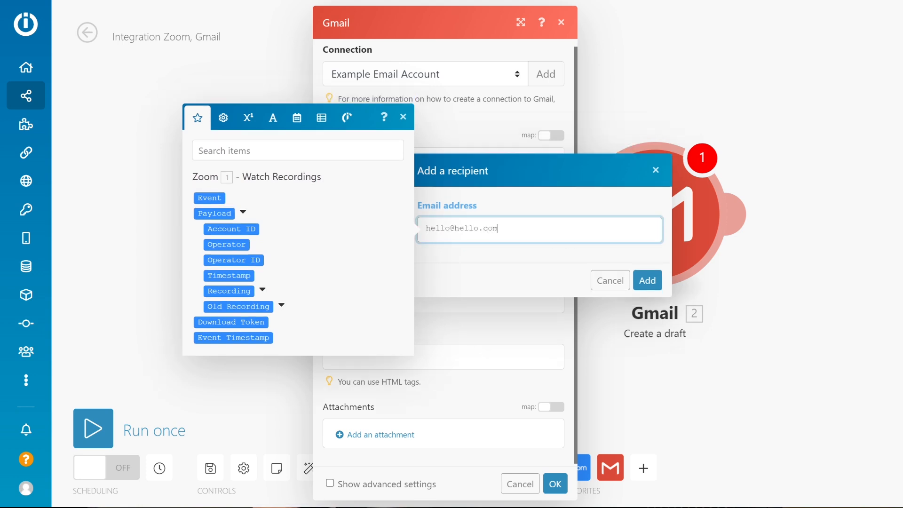
drag(498, 229, 418, 233)
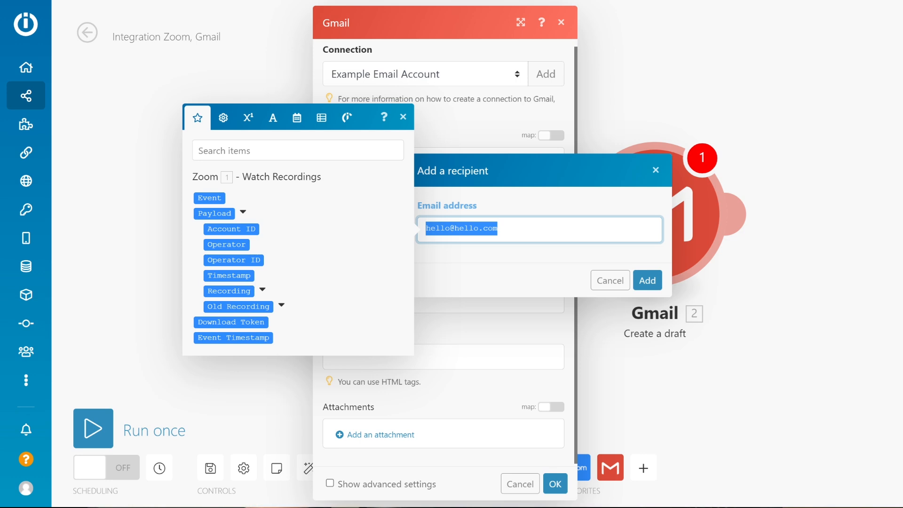
key(BackSpace)
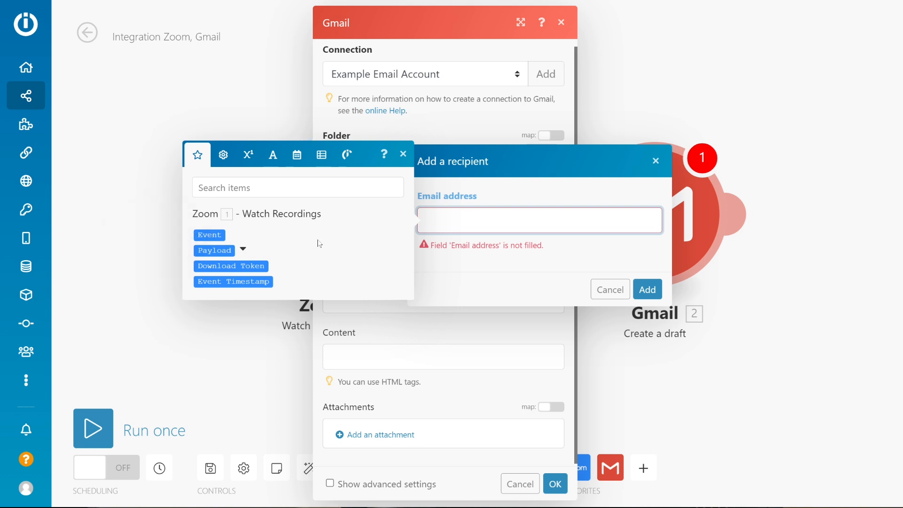
Expand the Zoom payload items, search them for email, and cancel adding a recipient.
click(241, 248)
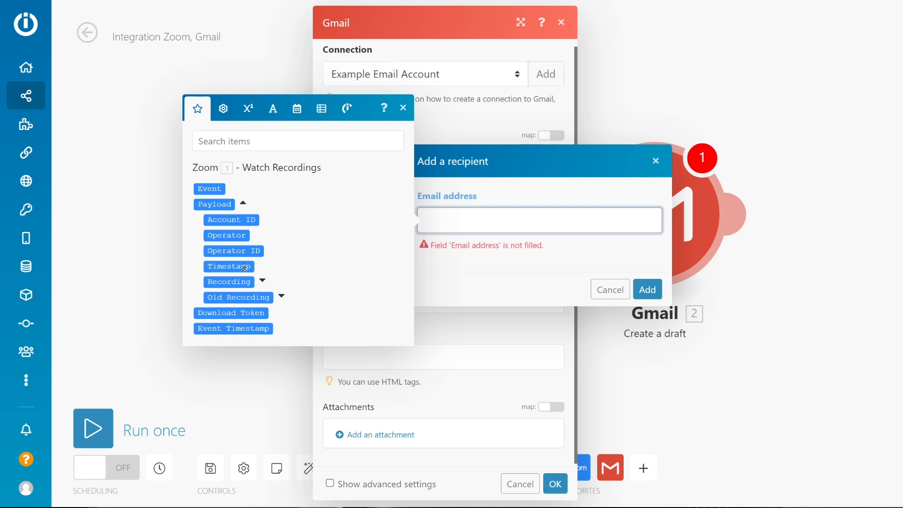
mouse_move(229, 267)
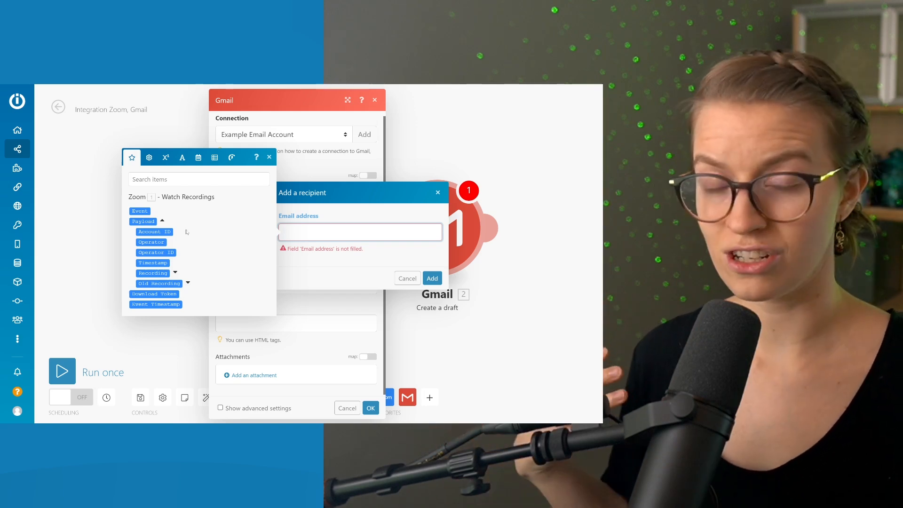
click(188, 179)
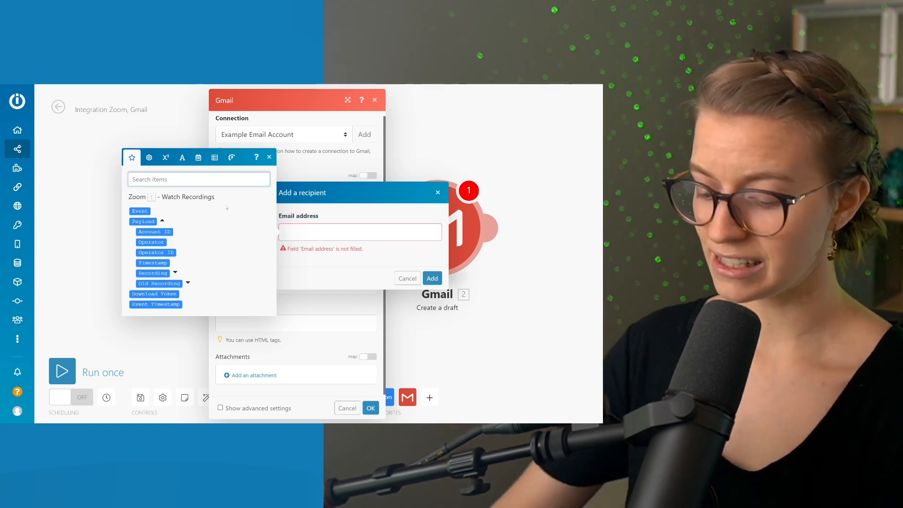
text(email)
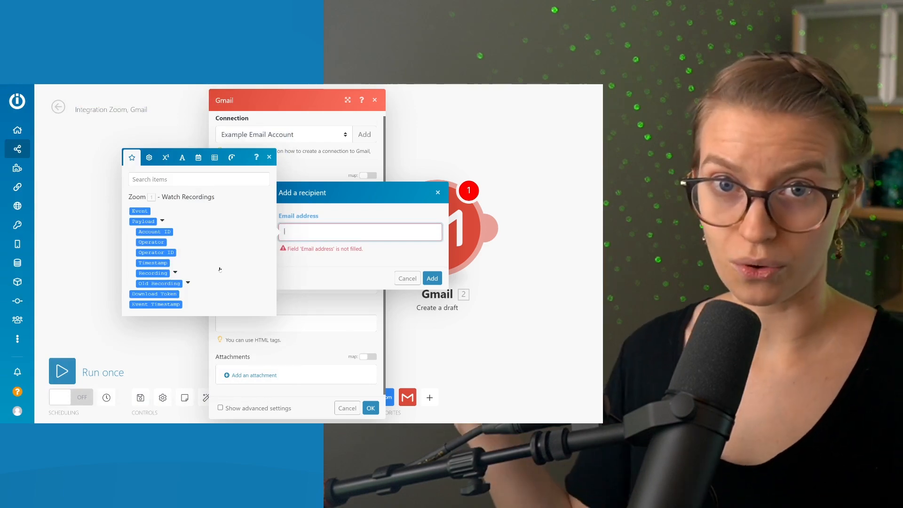
click(269, 157)
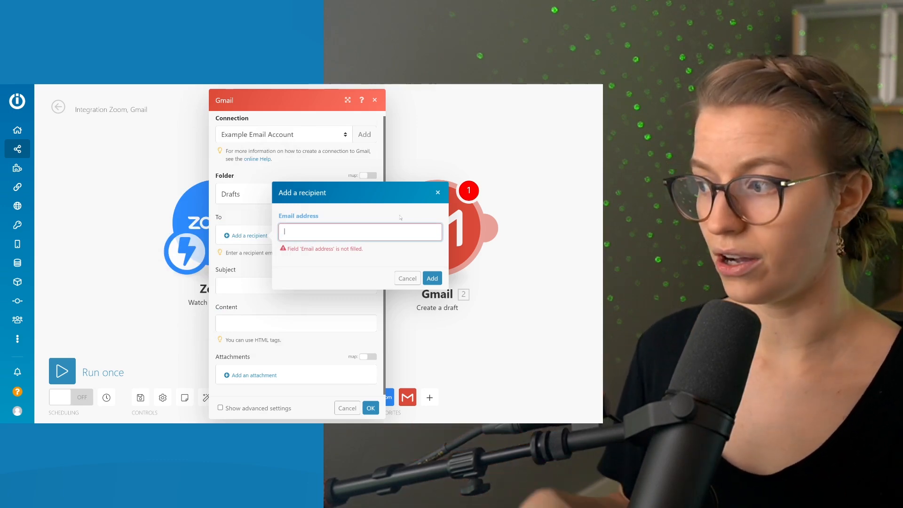
click(406, 279)
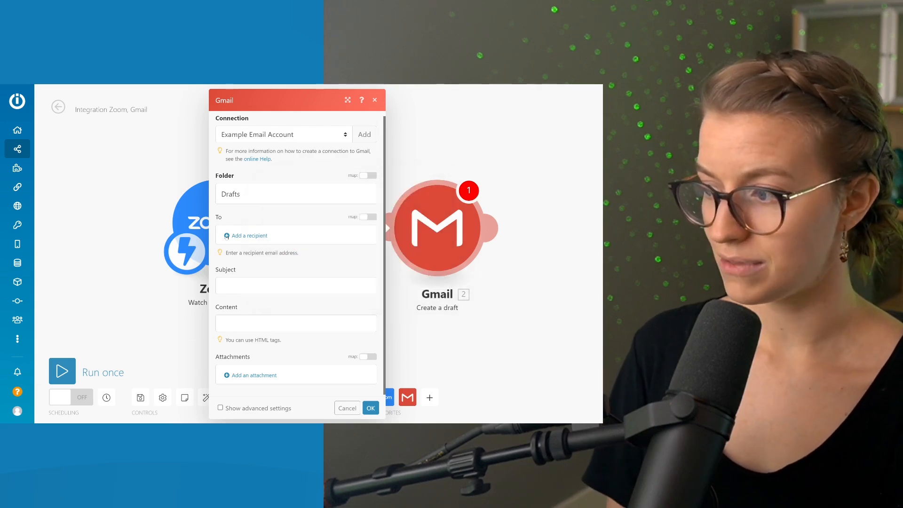
Set the draft's subject to "[ Recording ]" followed by the Zoom Event Timestamp value.
click(263, 284)
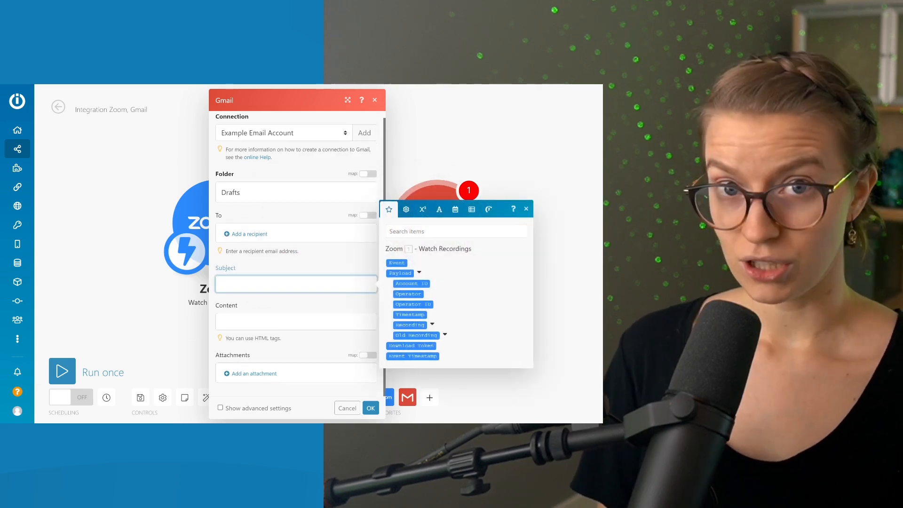
text([ Recording)
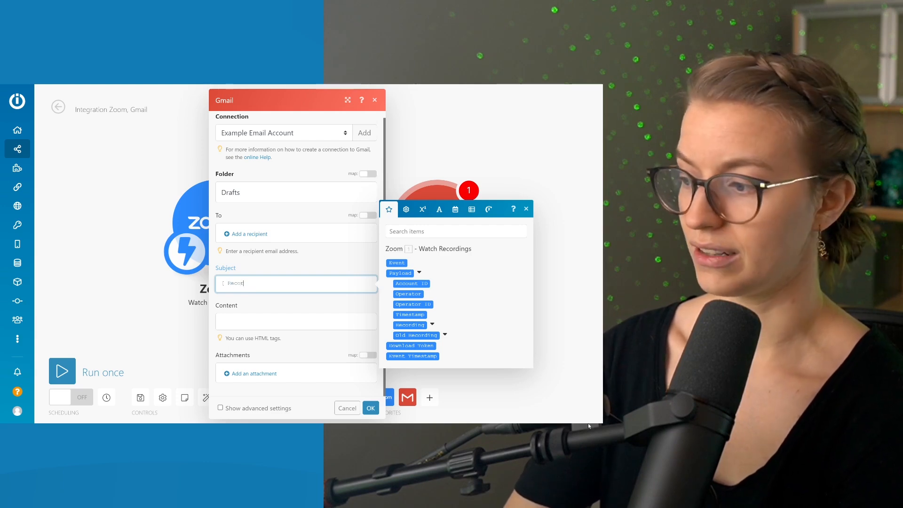
text( ])
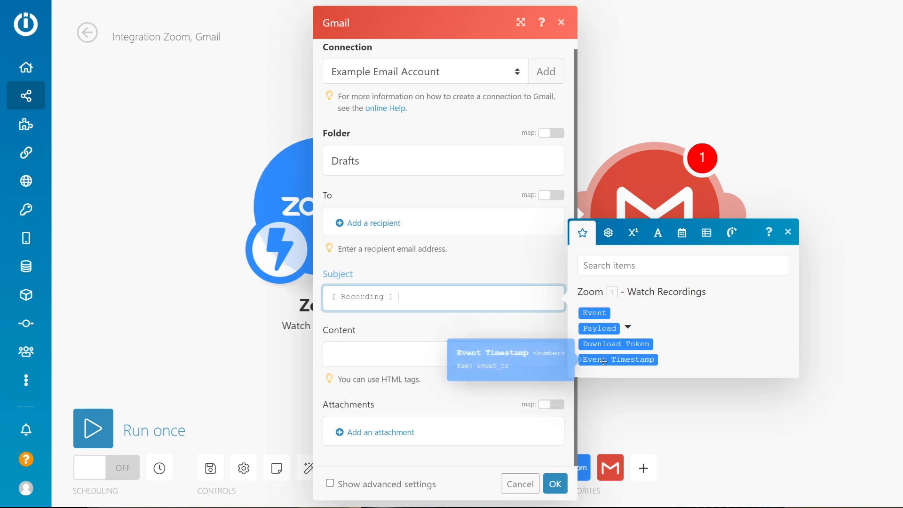
click(604, 361)
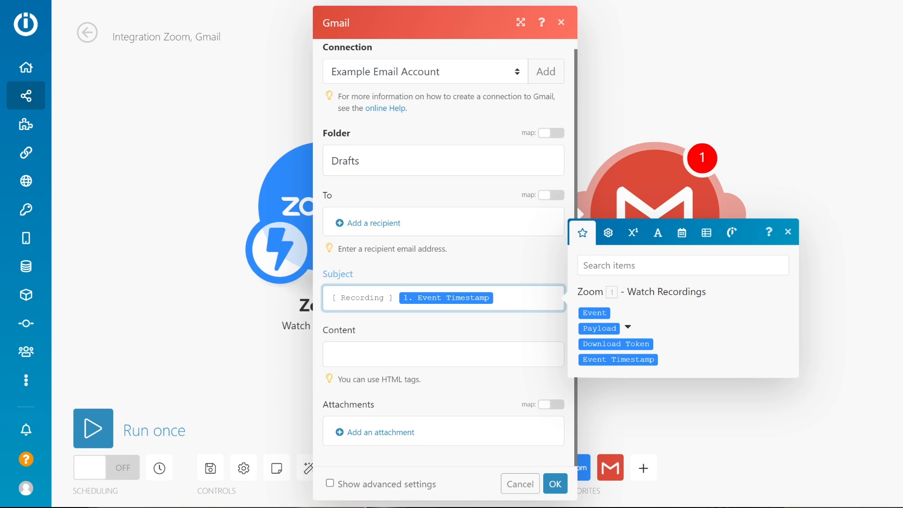
Write the draft's content as "Hi!", a blank line and "Here's the recording:".
click(421, 365)
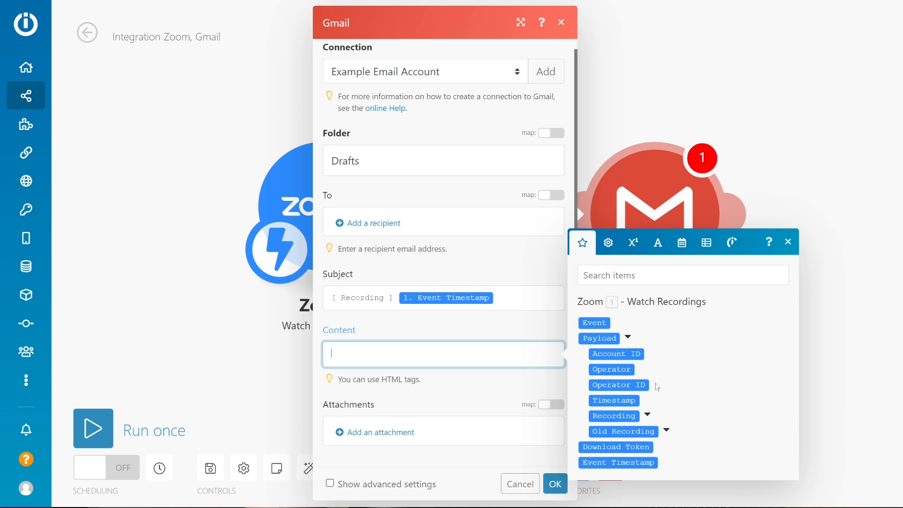
text(Hi!)
key(Return)
key(Return)
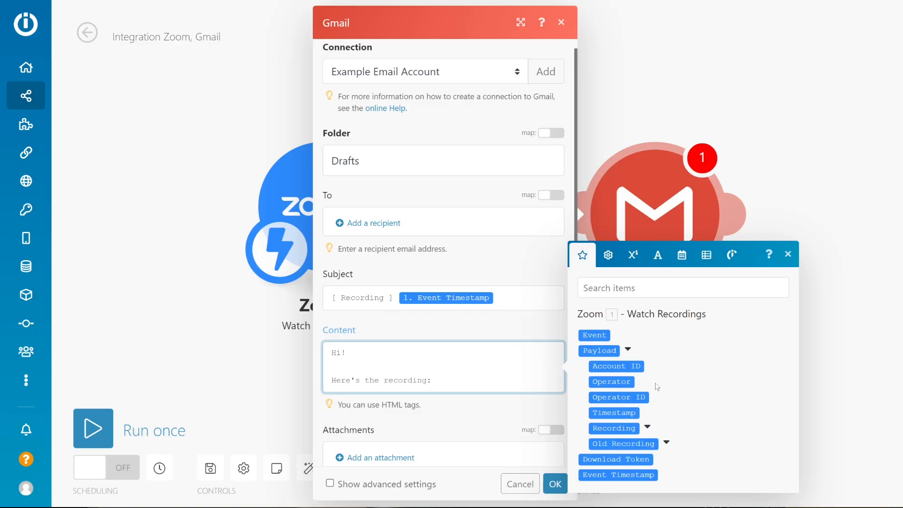
Find the Zoom Recording File's Download URL, insert it after the content text, and confirm the Gmail module's settings.
click(432, 370)
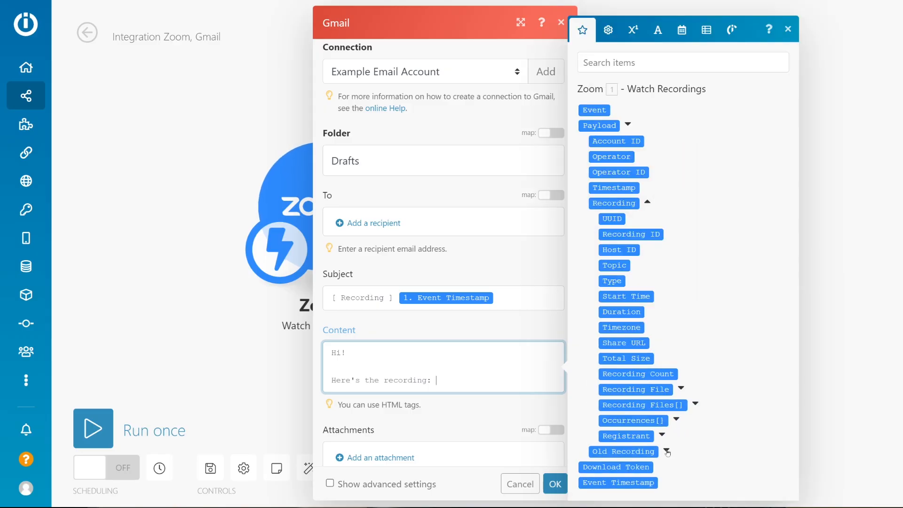
click(661, 434)
click(677, 409)
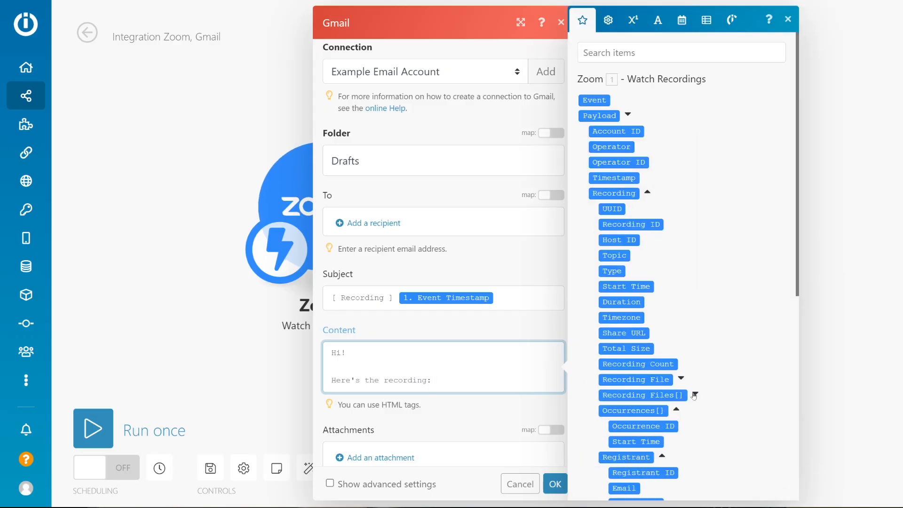
click(681, 378)
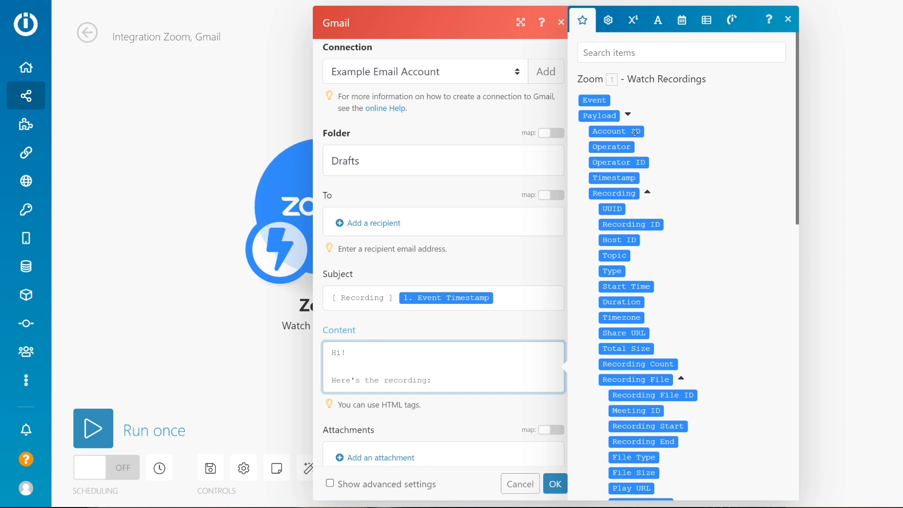
scroll(635, 132, down, 7)
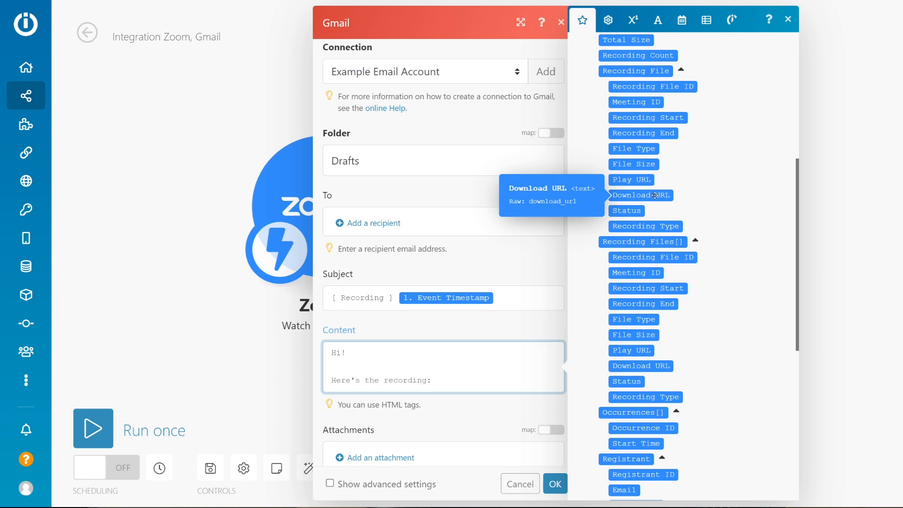
scroll(655, 195, up, 7)
click(633, 53)
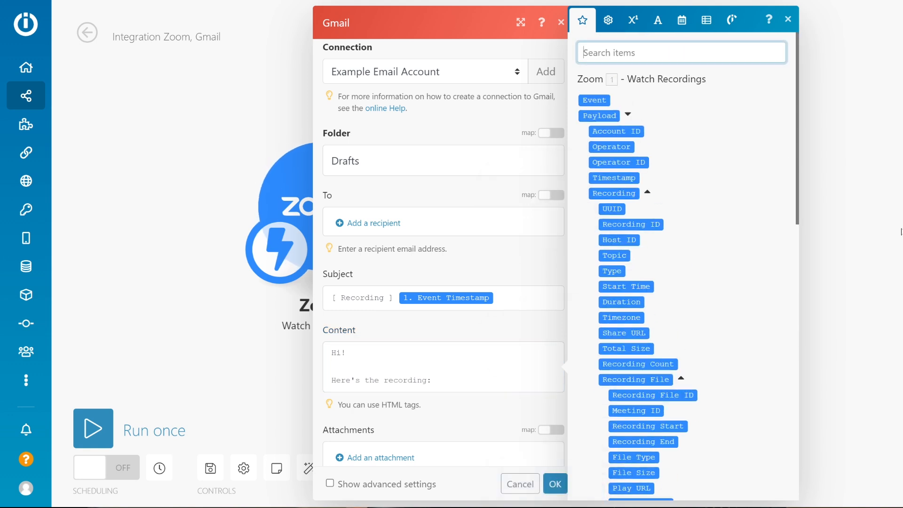
text(download)
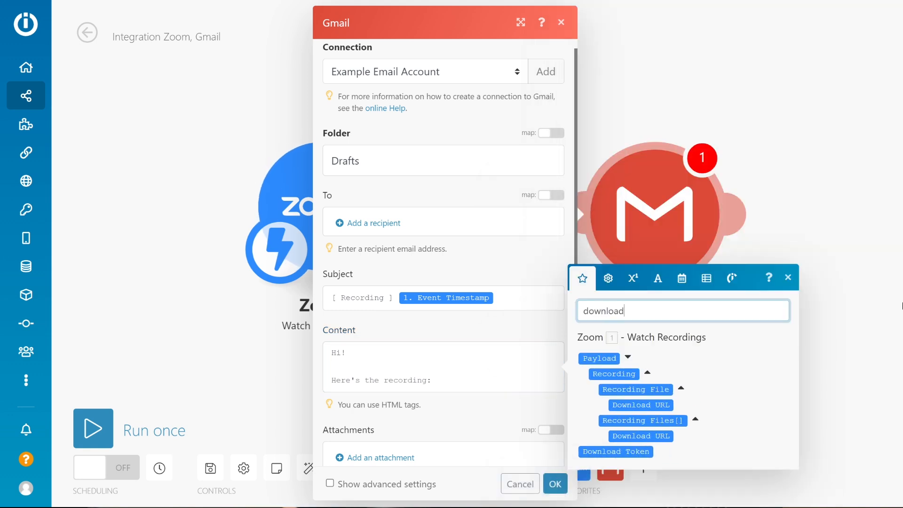
drag(657, 433, 471, 407)
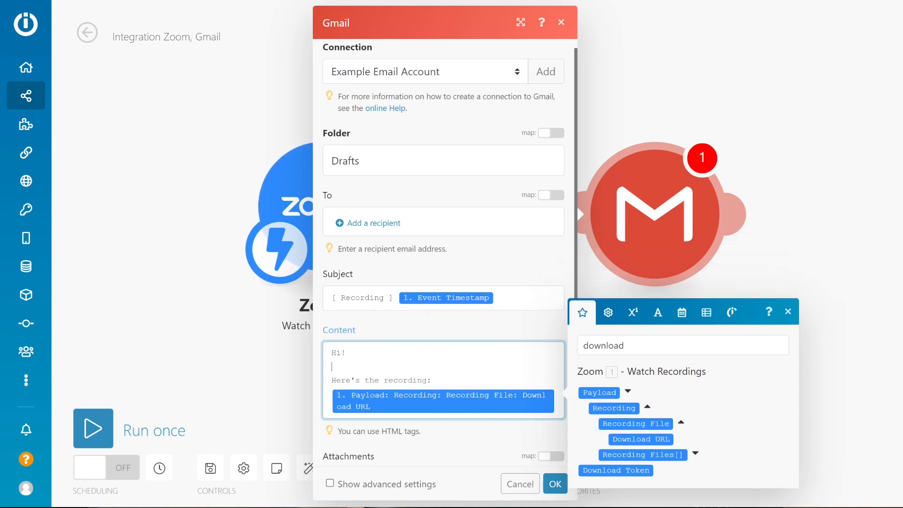
click(788, 311)
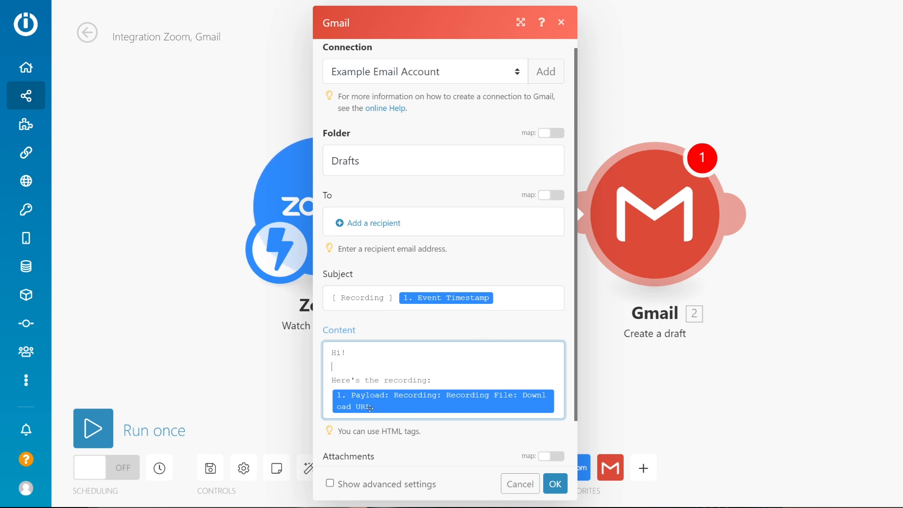
click(555, 484)
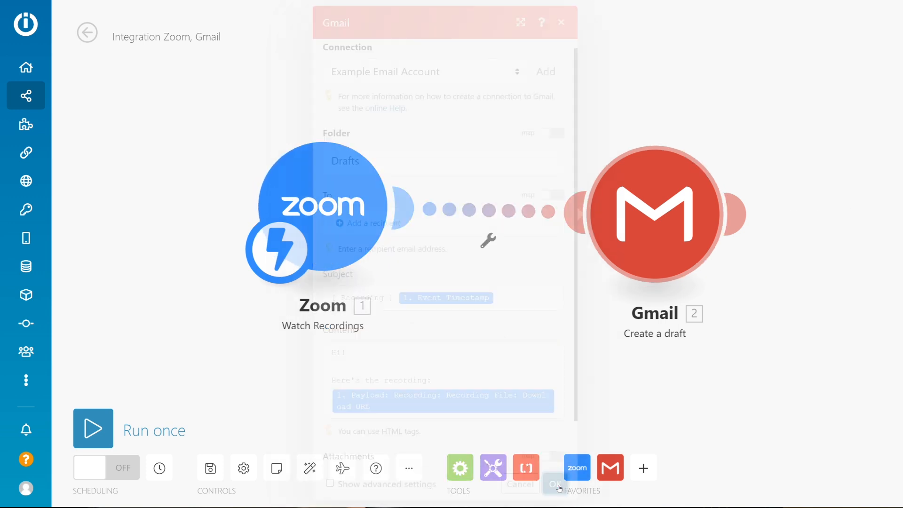
Move the Zoom and Gmail modules to new positions closer together on the scenario canvas.
drag(389, 181, 314, 178)
drag(642, 197, 606, 206)
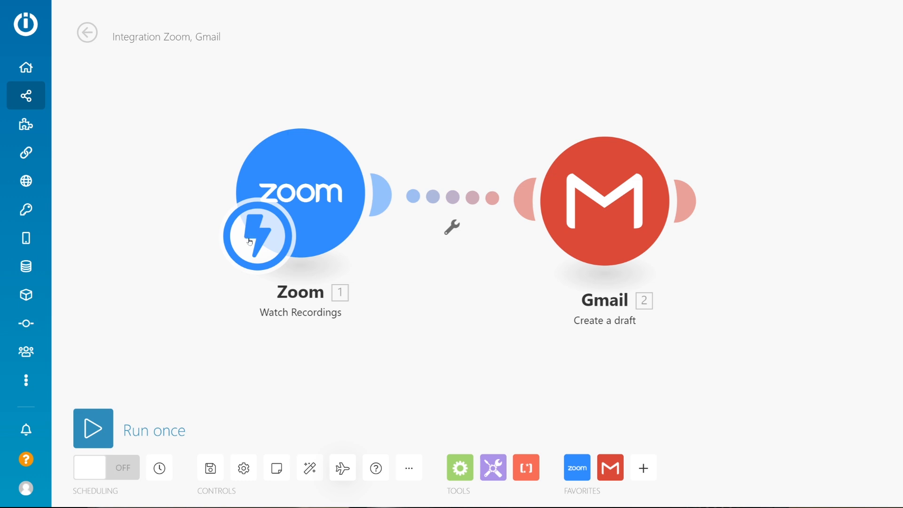
Preview the Specified dates options in the Zoom trigger's schedule, and set the scenario back to run Immediately.
click(263, 237)
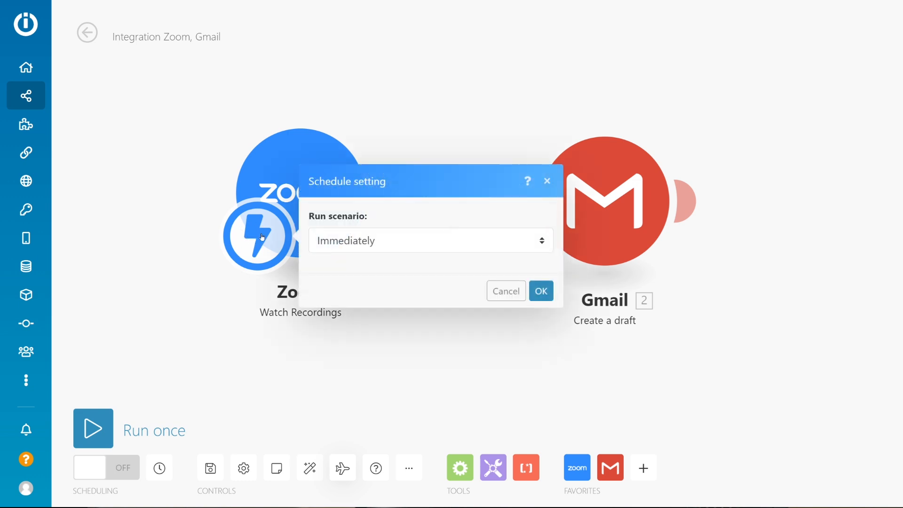
drag(309, 221, 373, 231)
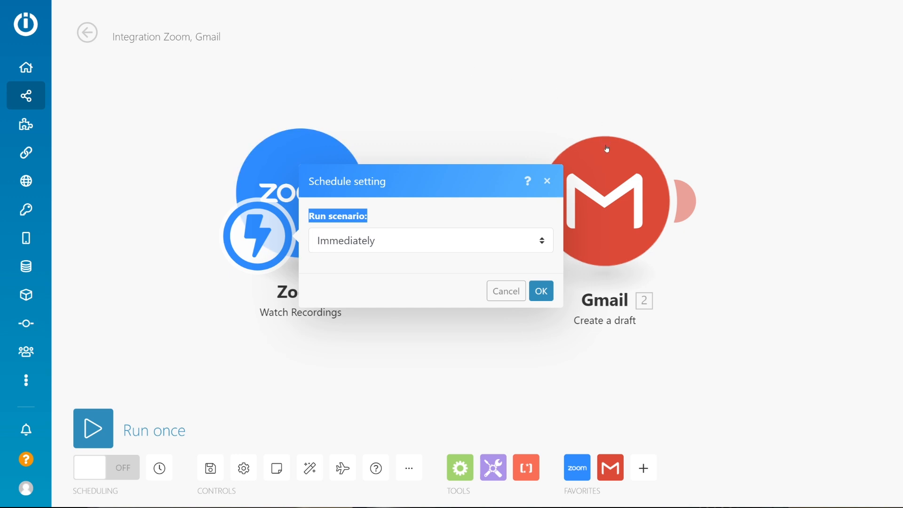
click(330, 242)
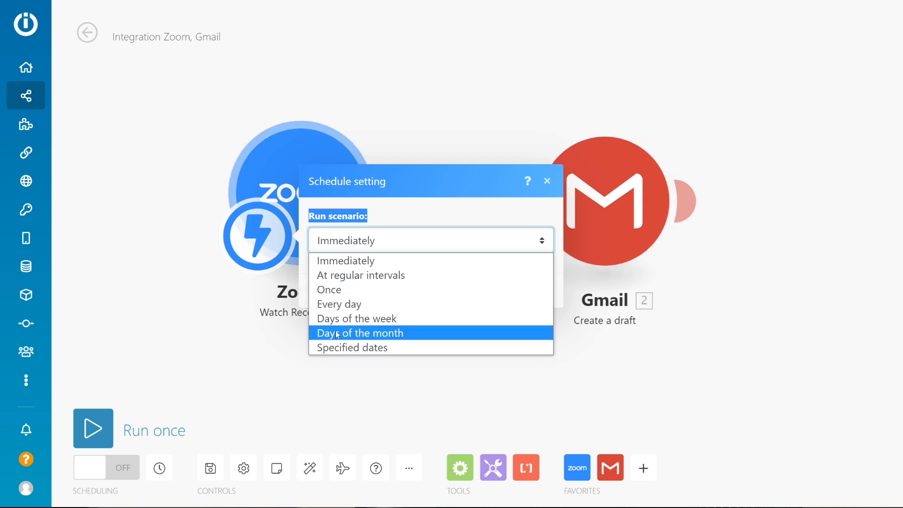
click(368, 348)
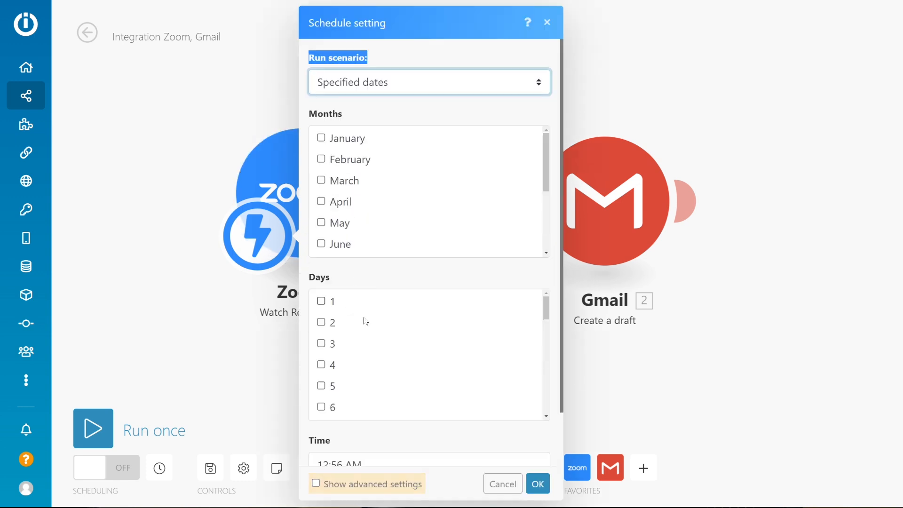
click(372, 84)
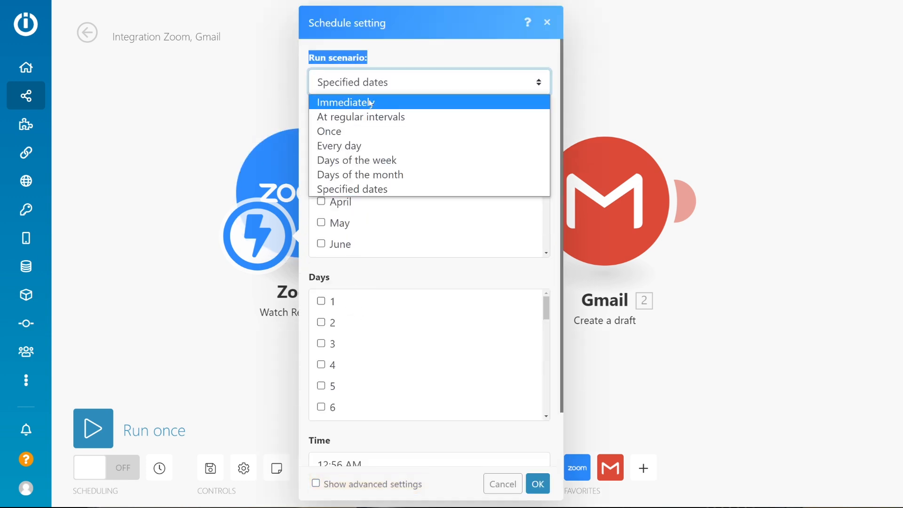
click(369, 102)
click(538, 291)
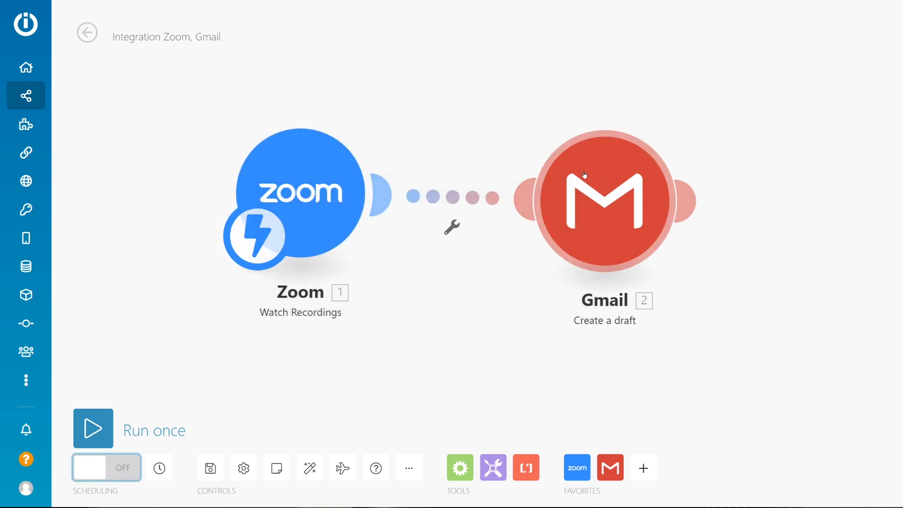
Save the scenario and turn its scheduling on.
click(218, 476)
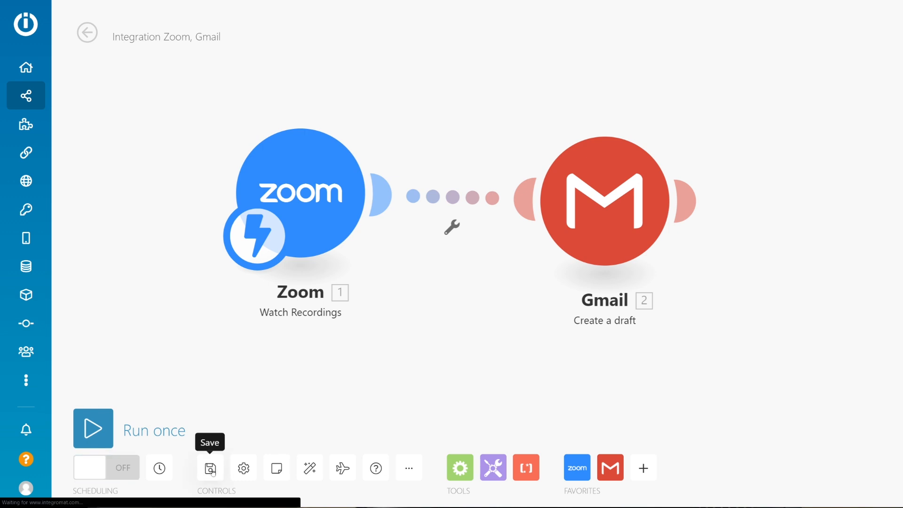
click(119, 473)
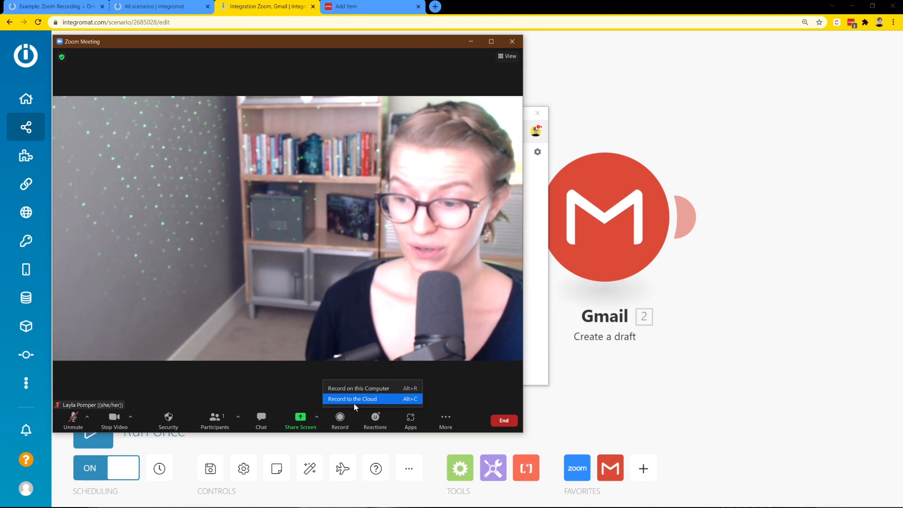
Switch to the Zoom meeting, make a short test recording to the cloud without audio, and end the meeting for all.
click(354, 403)
click(488, 262)
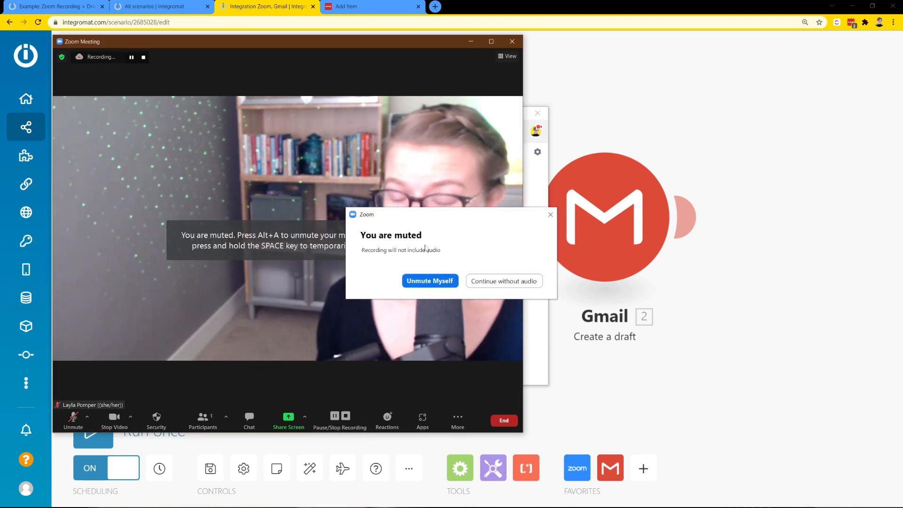
click(346, 415)
click(525, 288)
click(503, 420)
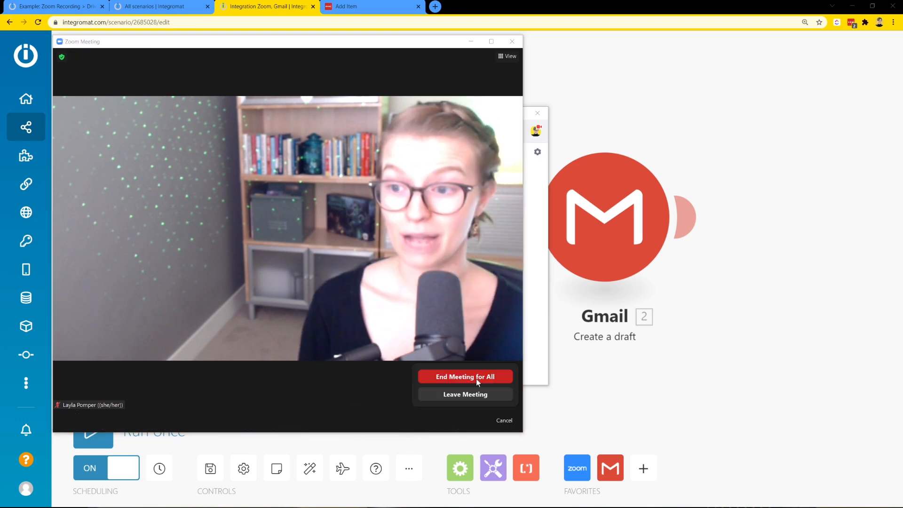
click(476, 379)
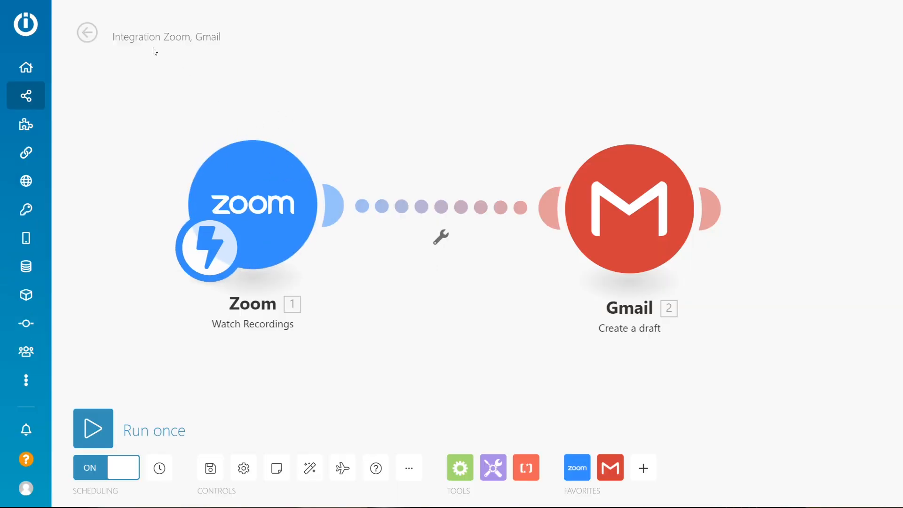
Leave the Integromat scenario editor with the changes saved, and open the details of the November 8, 2021 6:03 PM run.
click(86, 41)
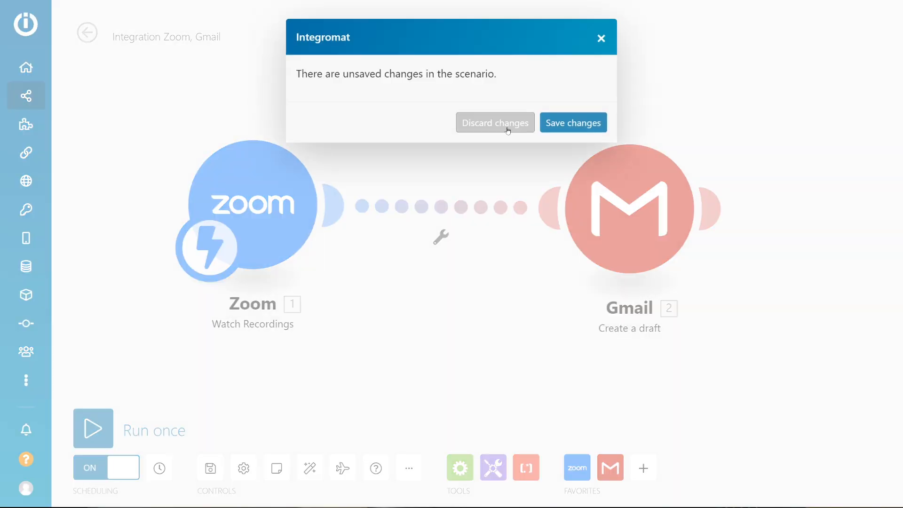
click(557, 127)
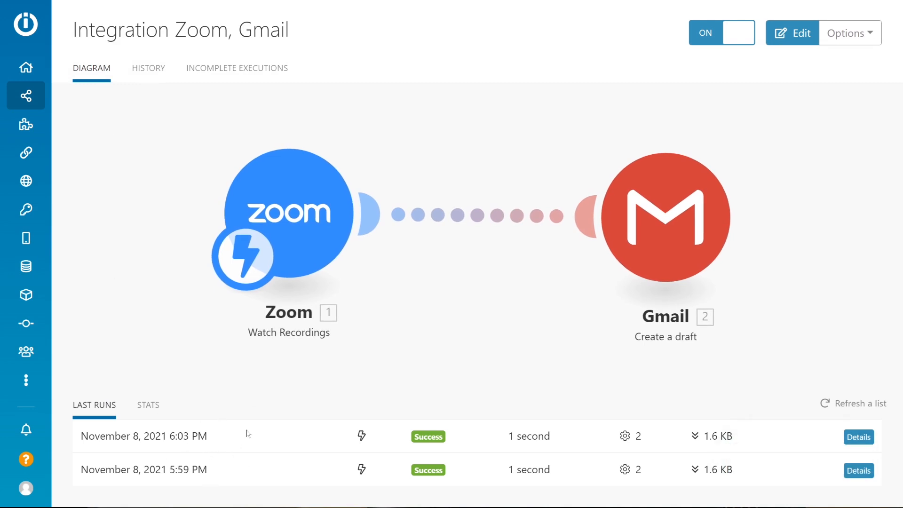
click(859, 437)
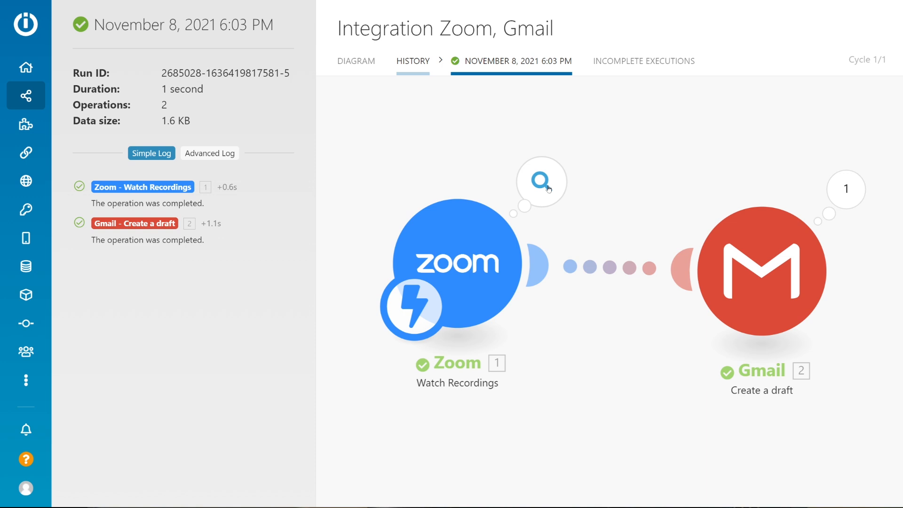
Examine the Zoom module's output for the run, including the event timestamp, the event type and the recording payload.
click(548, 187)
drag(619, 181, 656, 186)
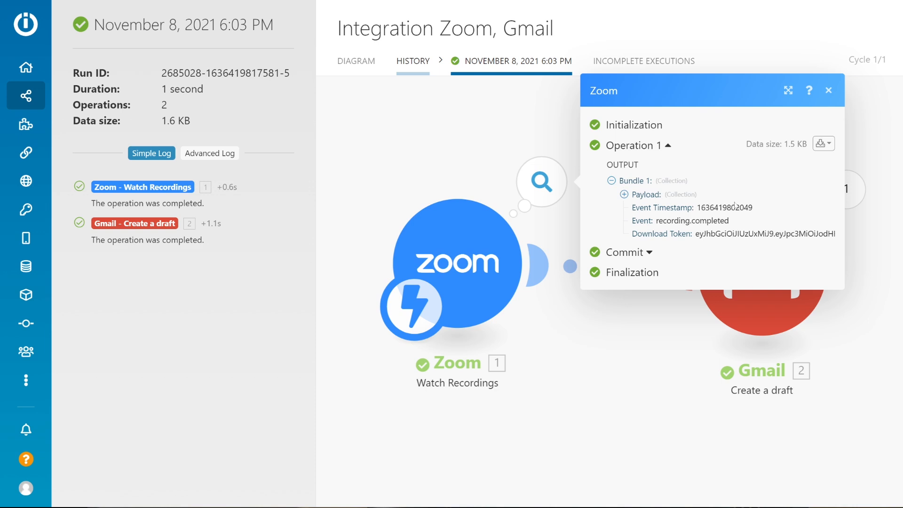
drag(759, 209, 696, 212)
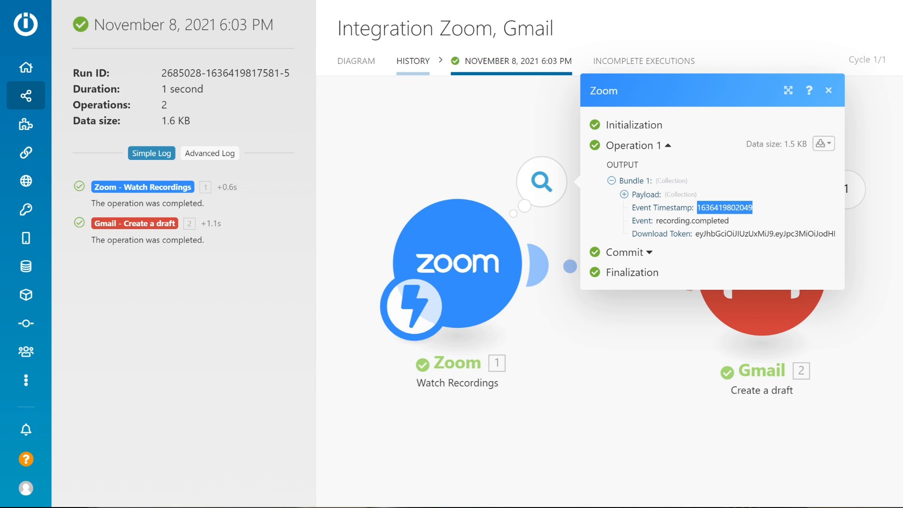
drag(745, 225, 652, 228)
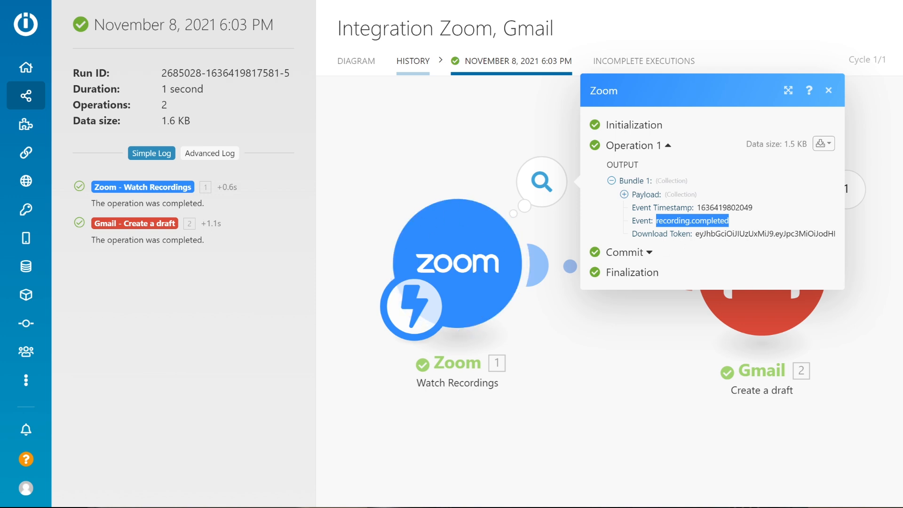
click(623, 195)
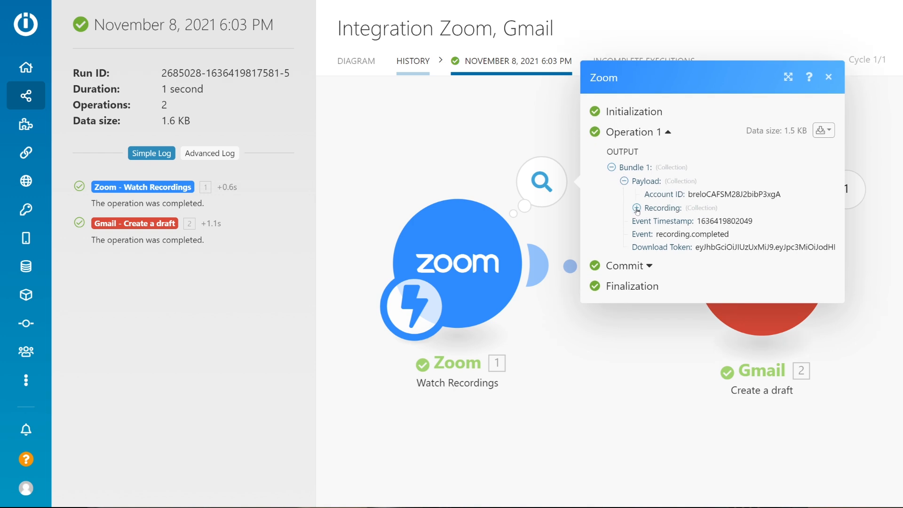
click(637, 208)
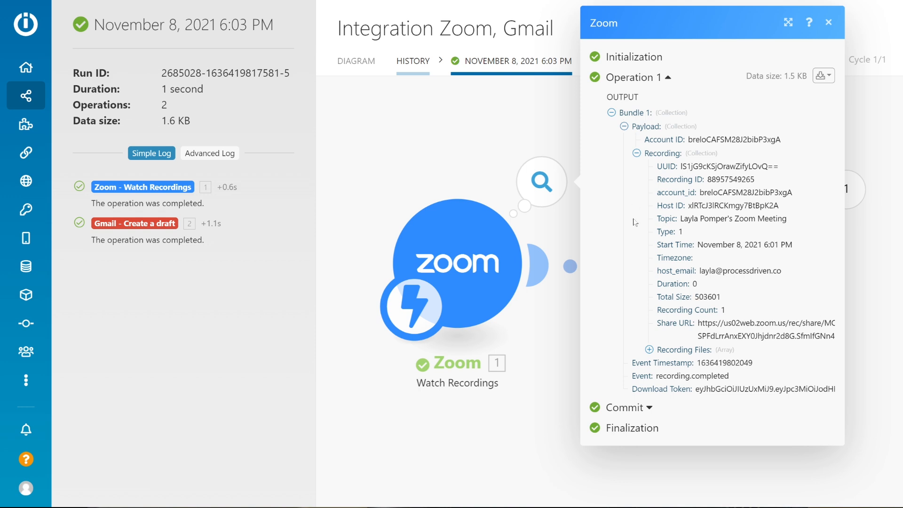
click(535, 330)
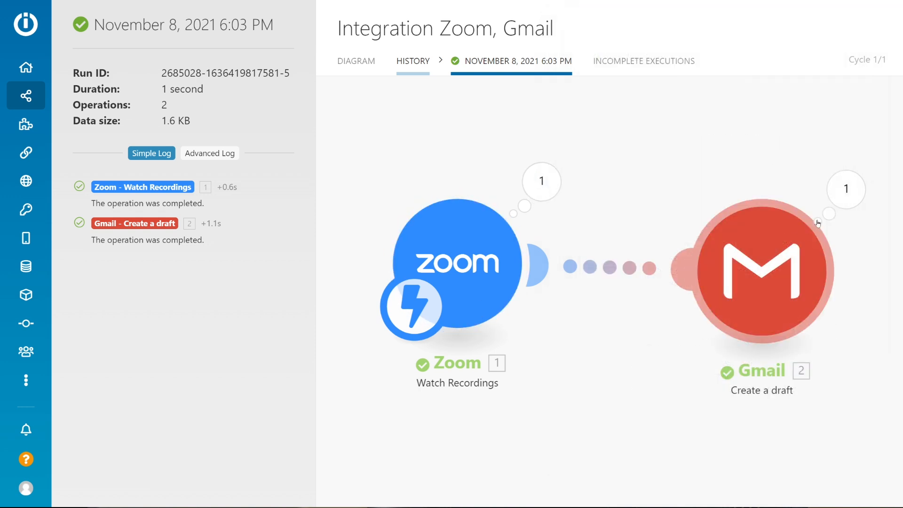
Examine the Gmail module's input for the run, expanding the copy, To and blind copy recipients and attachments and checking the content and subject.
click(844, 205)
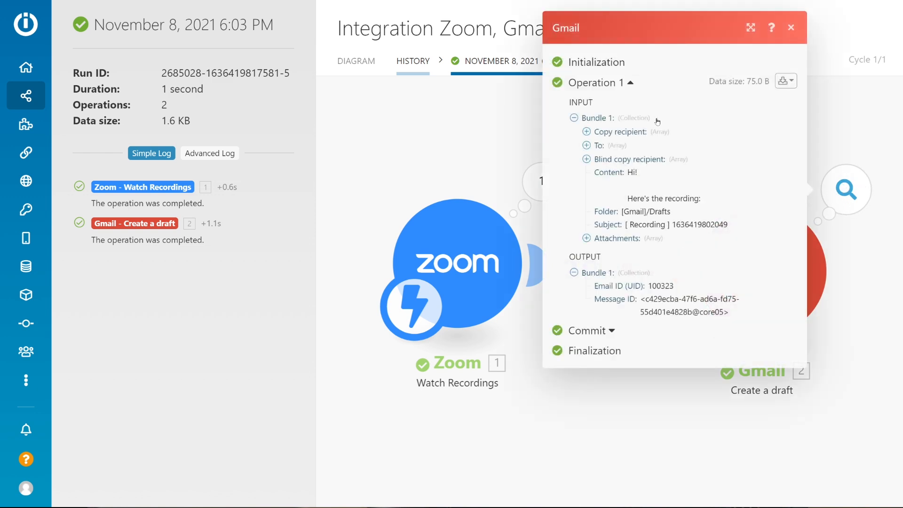
drag(564, 107, 617, 102)
click(587, 132)
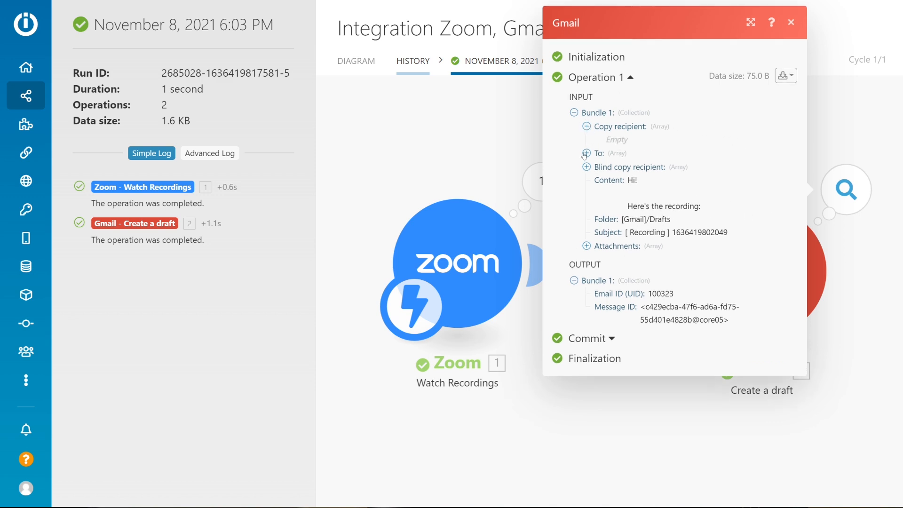
click(586, 154)
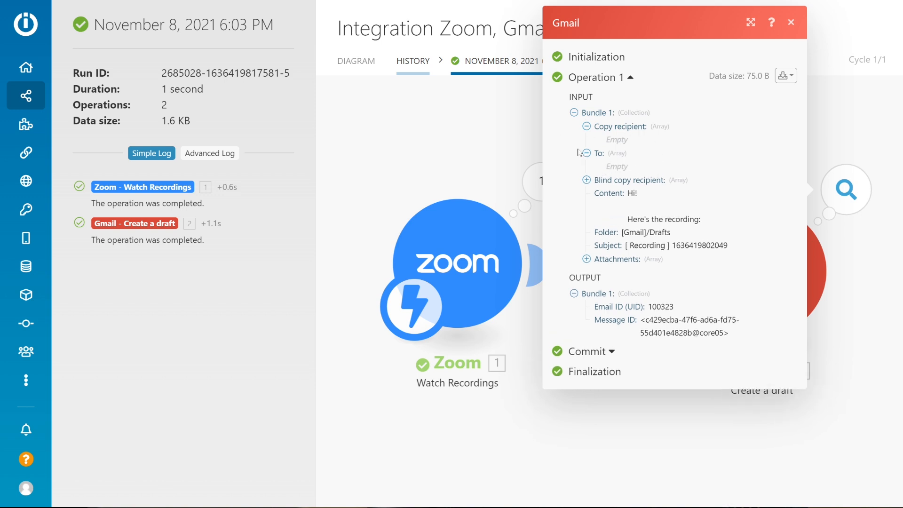
click(586, 180)
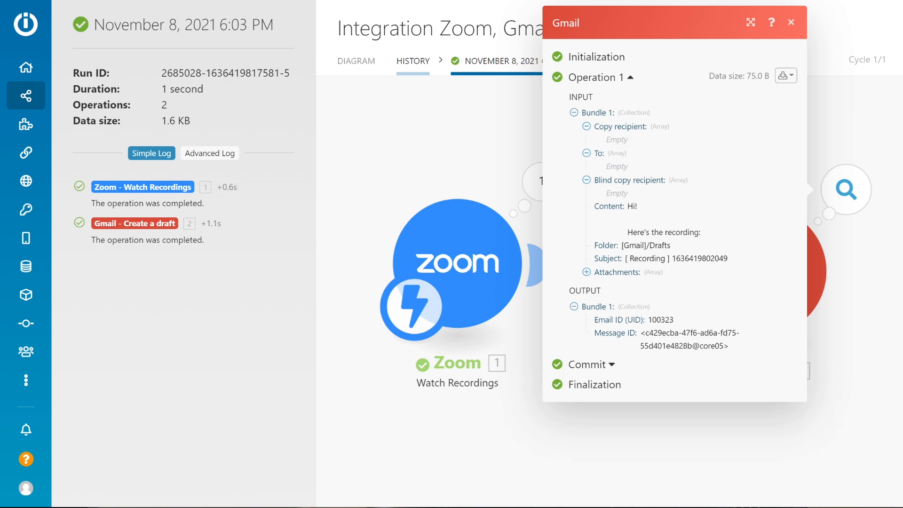
drag(633, 206, 718, 238)
click(586, 271)
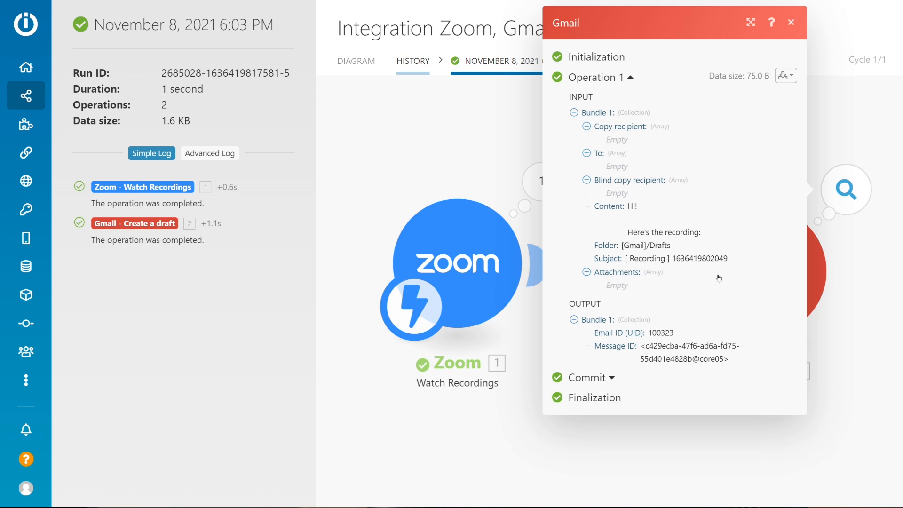
drag(728, 259, 672, 261)
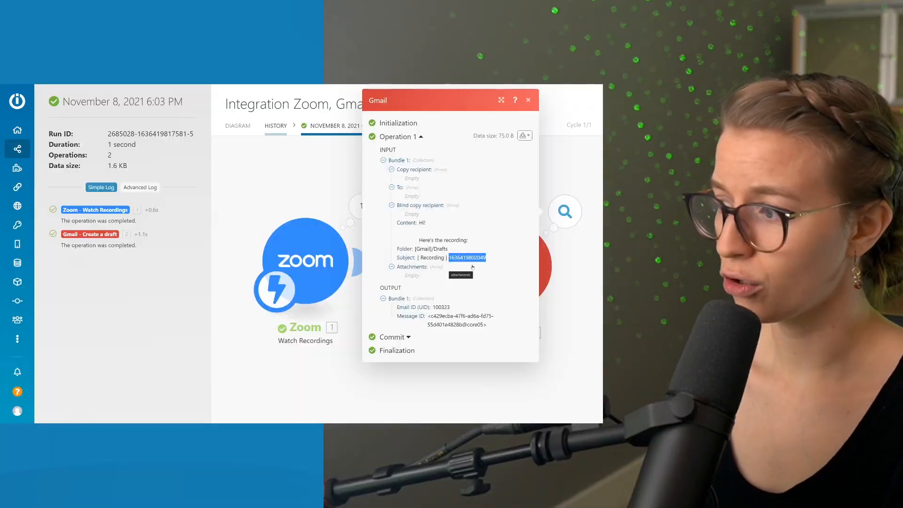
Compare the Event Timestamp in the Zoom output with the subject in the Gmail module's input.
click(352, 214)
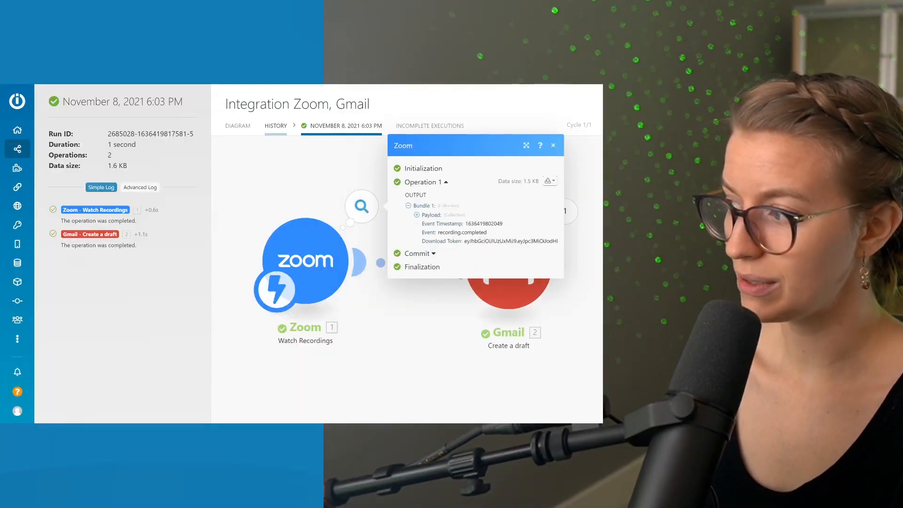
double_click(484, 224)
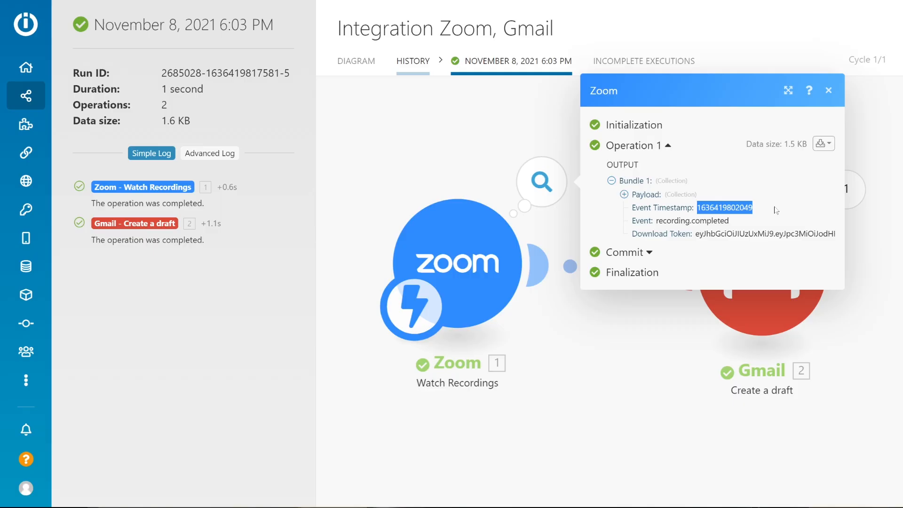
click(571, 211)
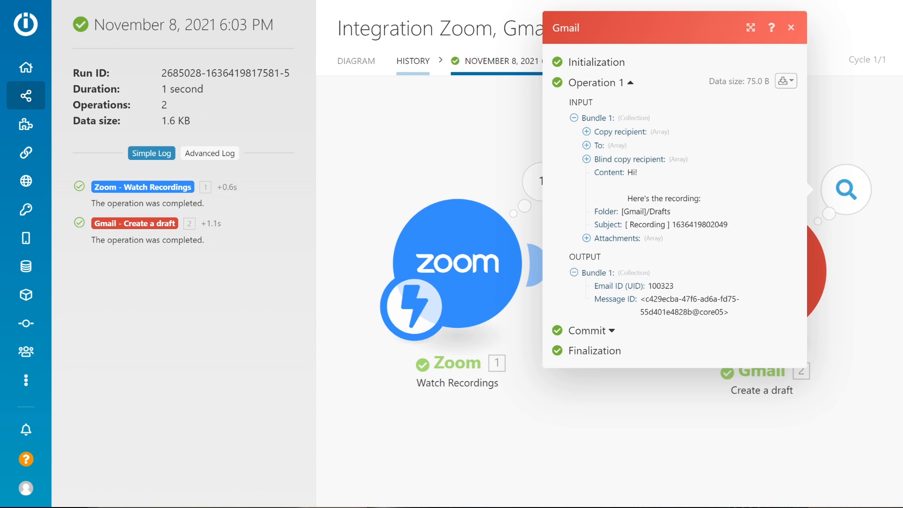
drag(621, 254, 555, 249)
click(475, 172)
Switch to the Gmail mailbox and check the body of the 6:03 PM recording draft.
mouse_move(397, 10)
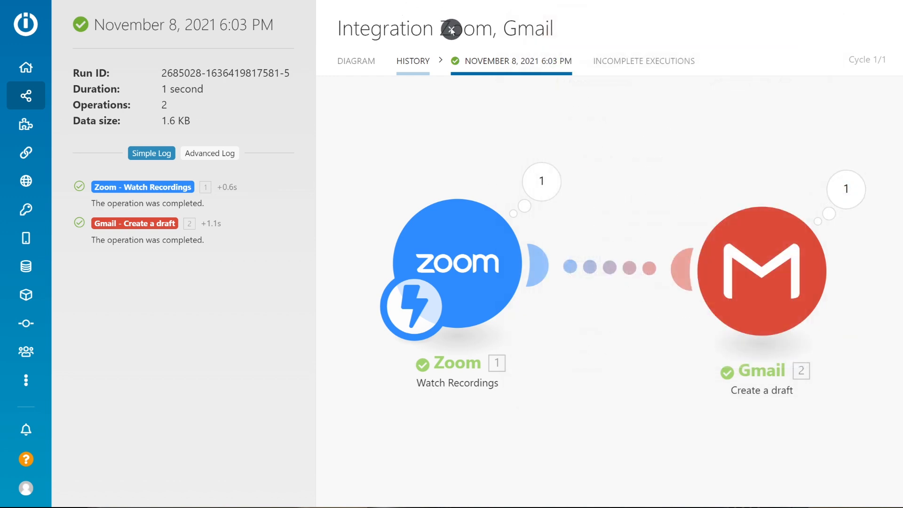
key(ctrl+Tab)
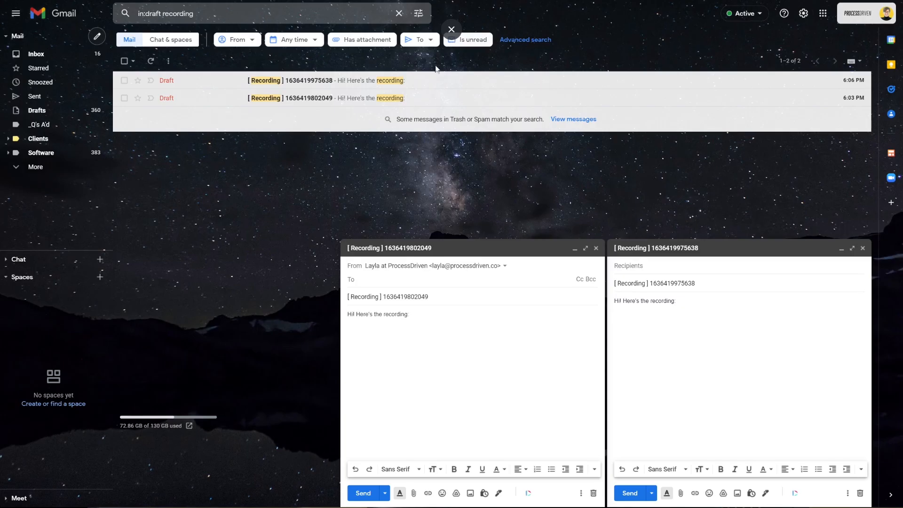
click(410, 315)
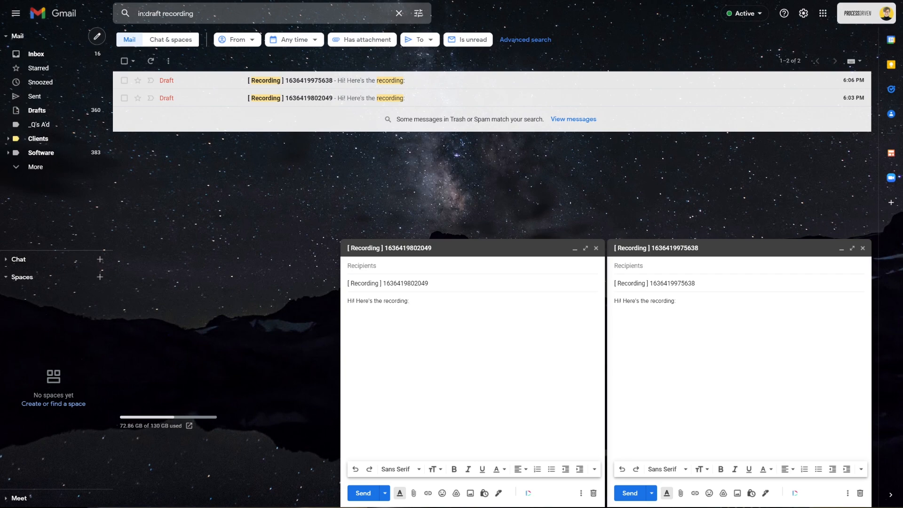
Switch back to the Integromat scenario, open the Gmail module's settings and insert a formatDate function after the Event Timestamp in the subject.
click(453, 29)
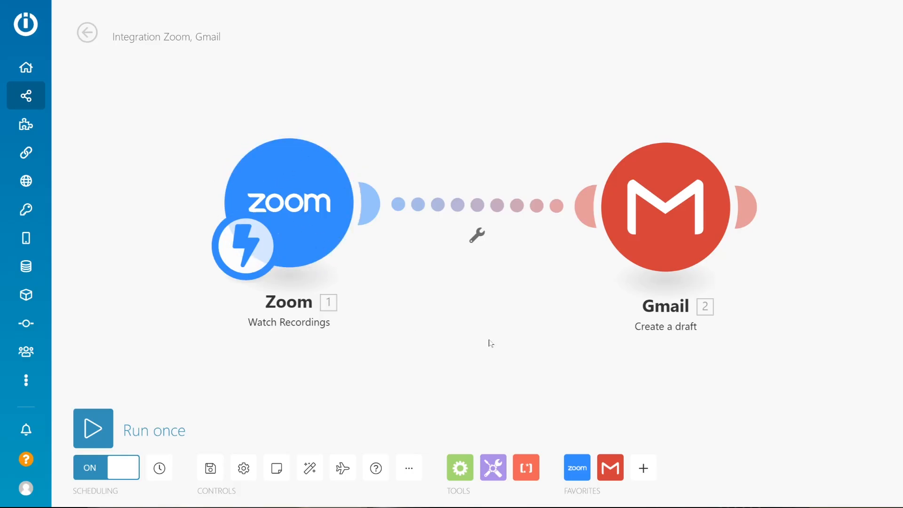
click(666, 206)
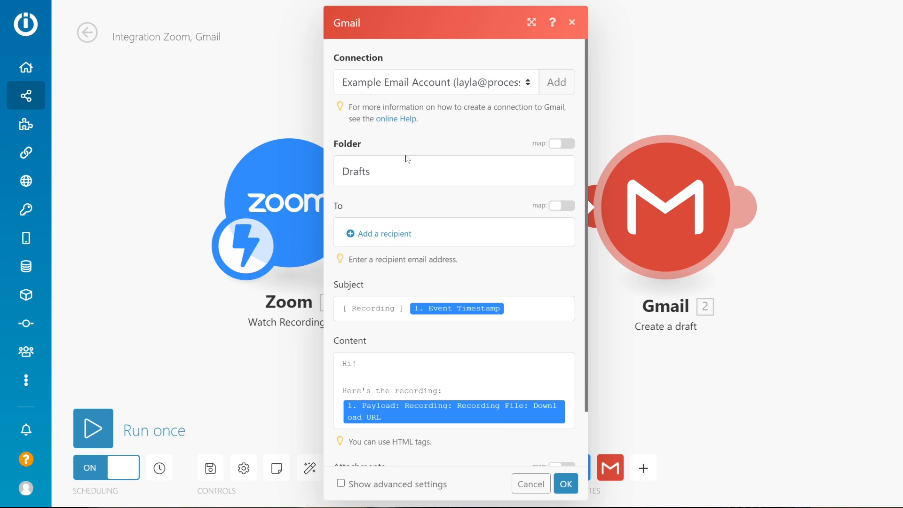
click(451, 309)
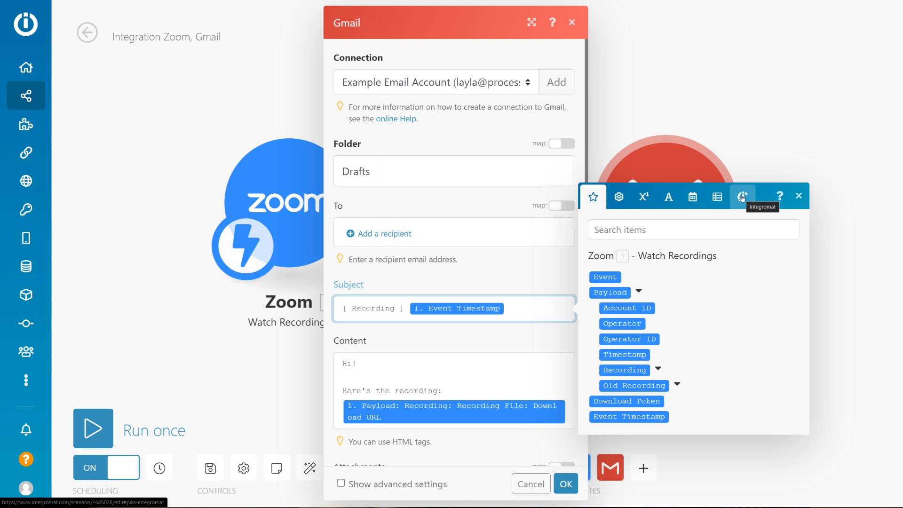
click(692, 197)
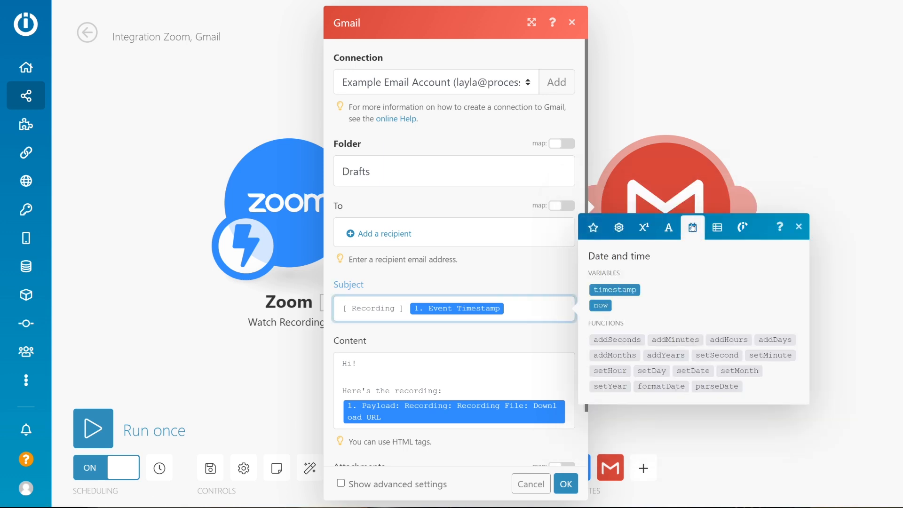
click(667, 387)
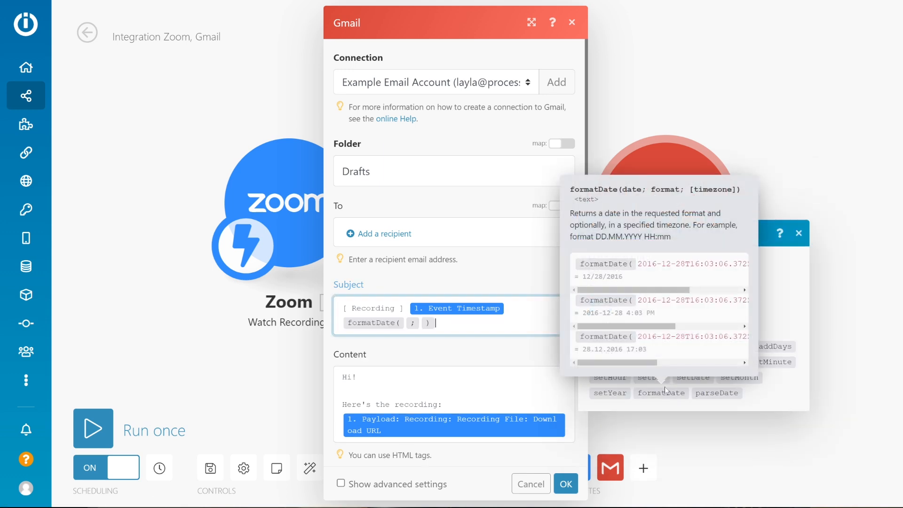
Check the formatDate function's example for the date format syntax, removing the duplicate formatDate function from the subject.
click(662, 394)
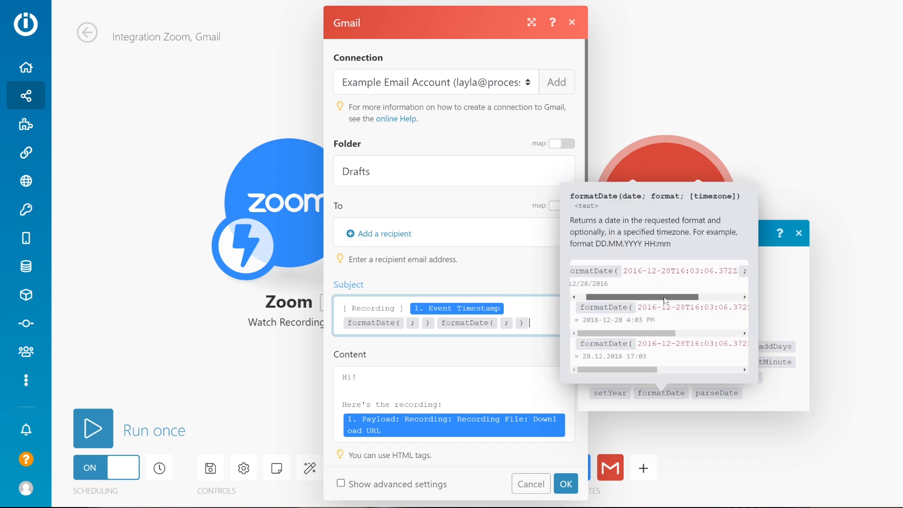
scroll(635, 277, right, 2)
drag(661, 297, 685, 297)
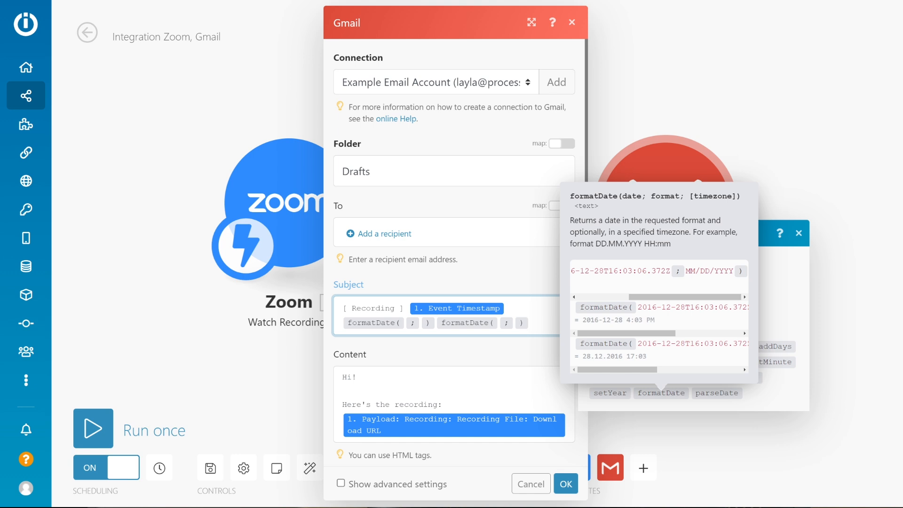
click(699, 275)
click(544, 323)
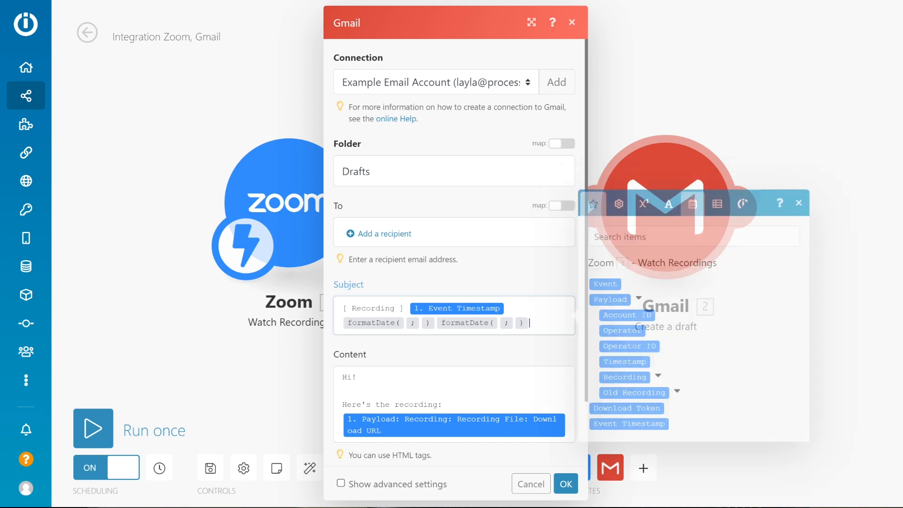
key(BackSpace)
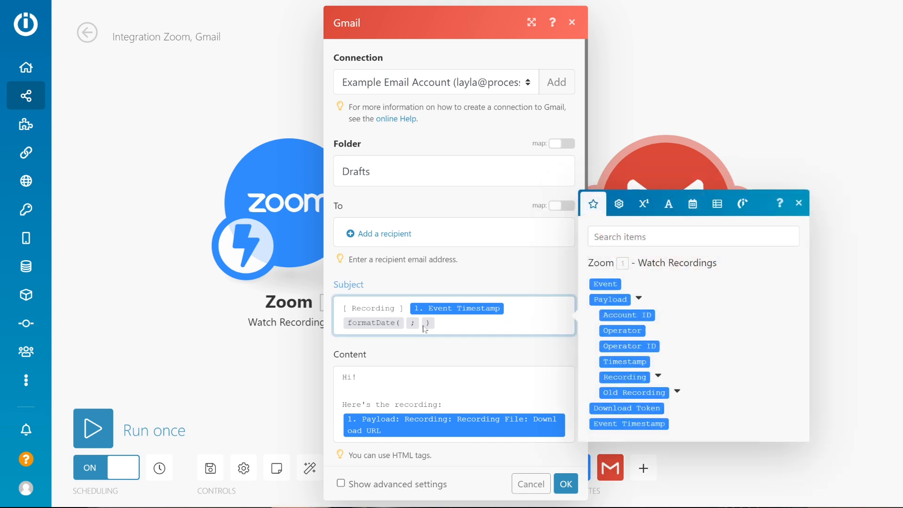
Move the Event Timestamp inside the subject's formatDate function and set its date format to MM/DD/YY.
drag(416, 309, 438, 321)
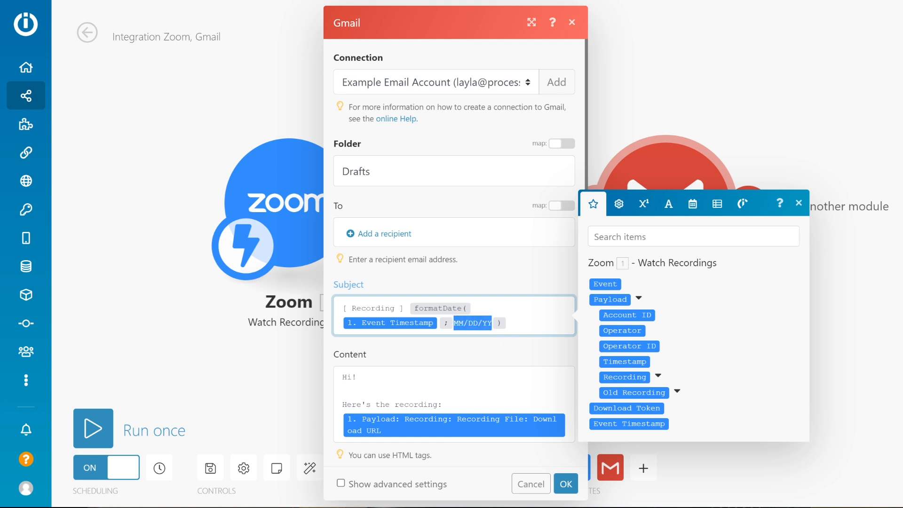
click(489, 285)
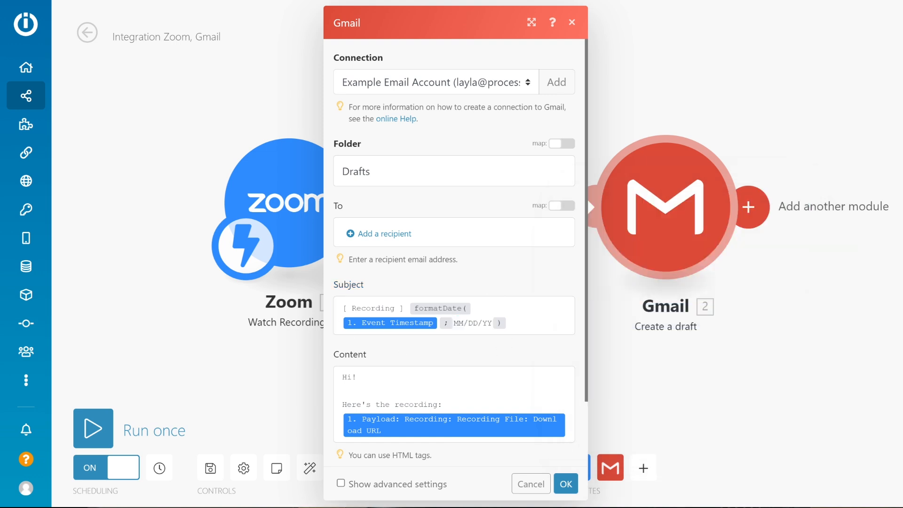
scroll(493, 294, down, 2)
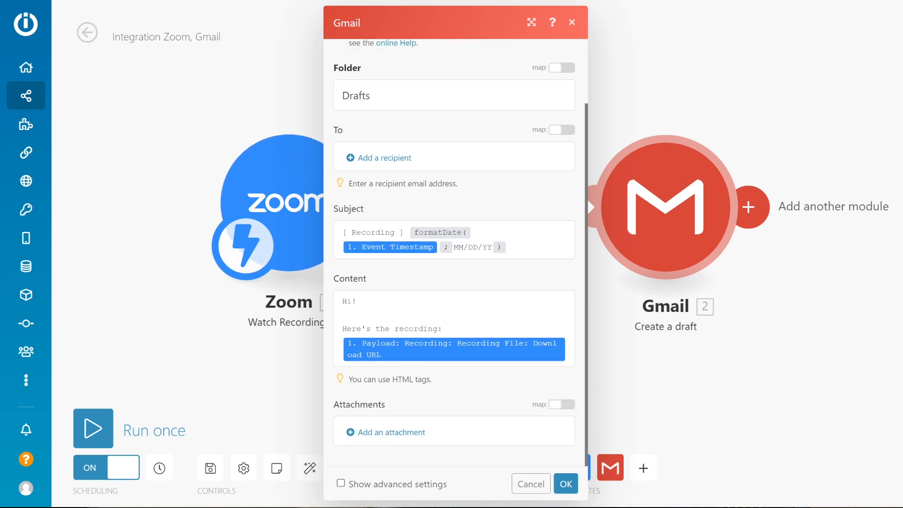
click(565, 484)
Open the November 8, 2021 6:06 PM run and examine the Zoom output's recording payload down to the recording file's Download URL.
click(560, 123)
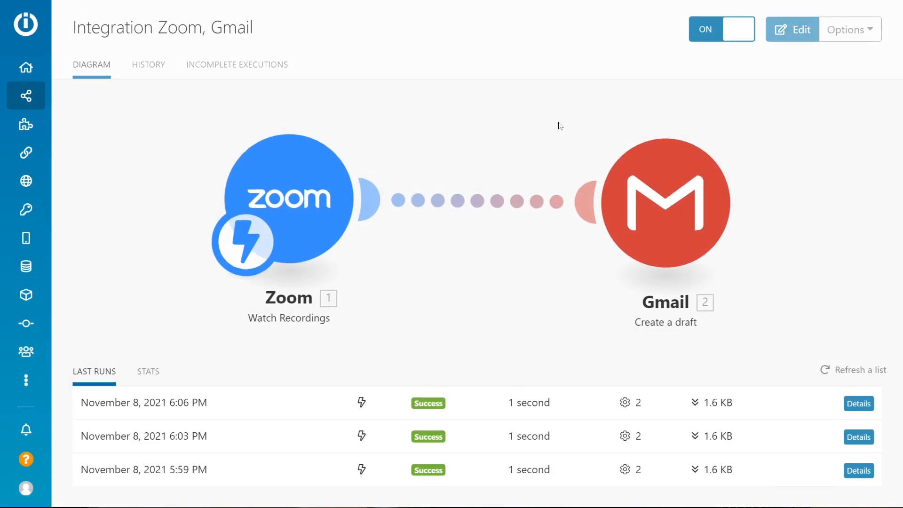
click(853, 403)
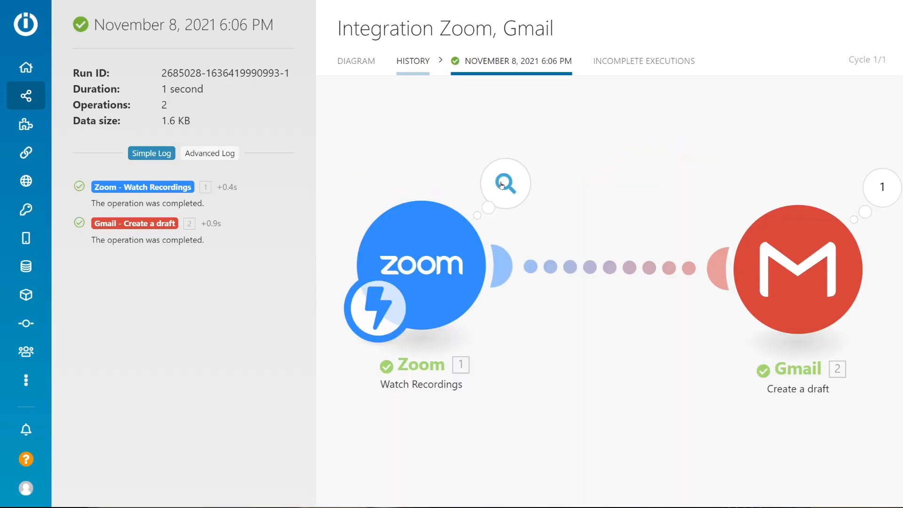
click(502, 184)
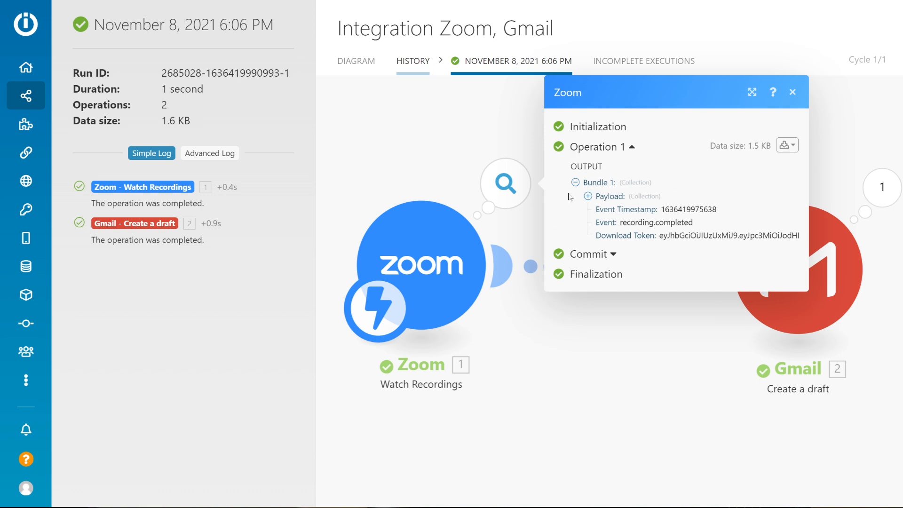
click(588, 196)
click(604, 215)
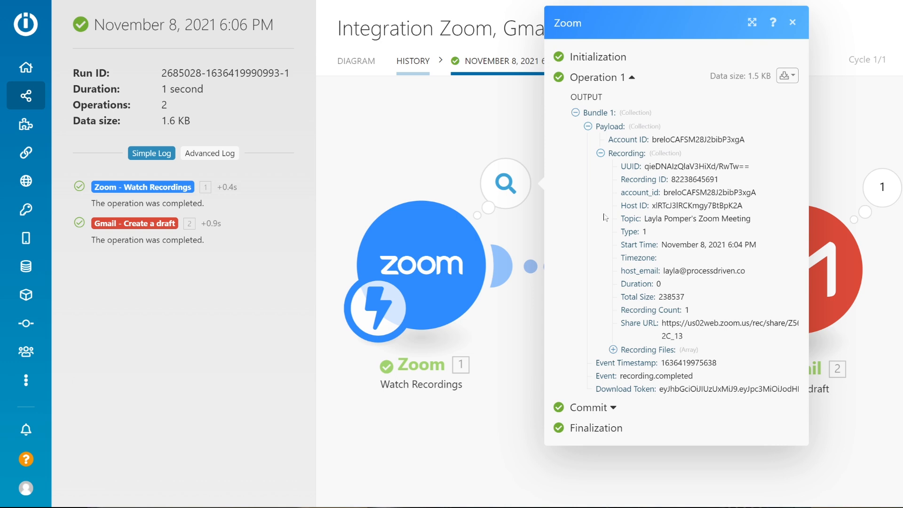
click(613, 349)
click(625, 363)
scroll(642, 353, down, 3)
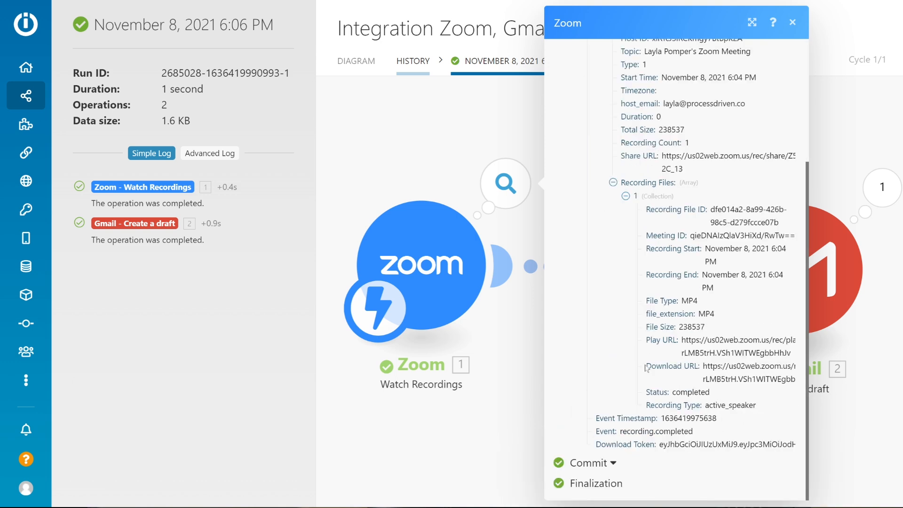
drag(676, 366, 793, 379)
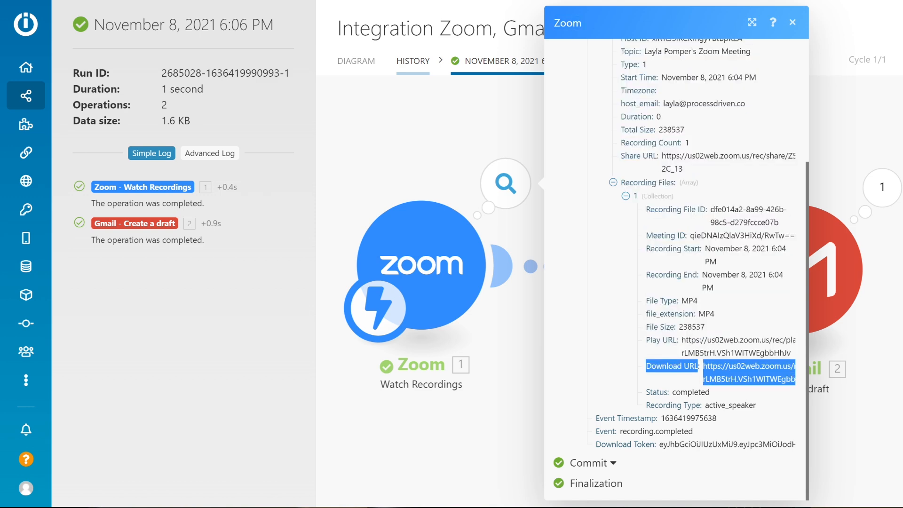
Inspect the Gmail module's mappings for this run, checking the Download URL item in the content, and return to the scenario diagram.
click(785, 261)
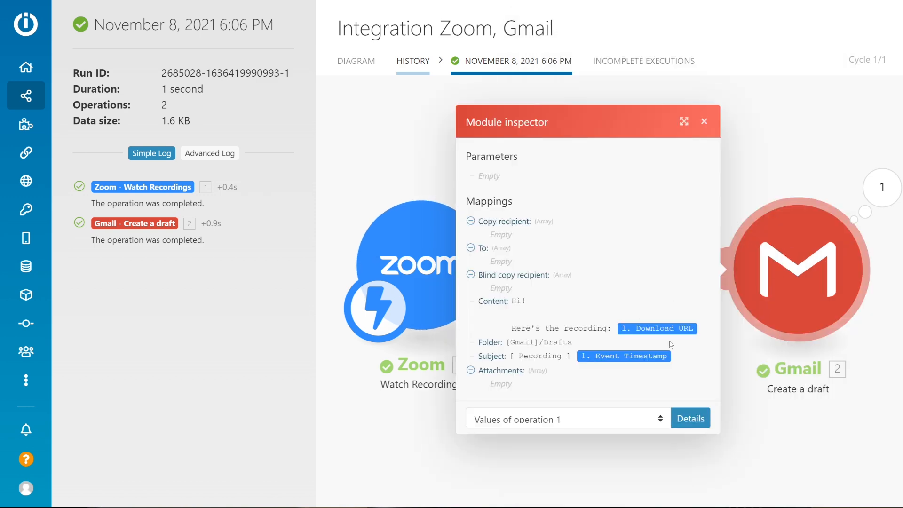
mouse_move(668, 329)
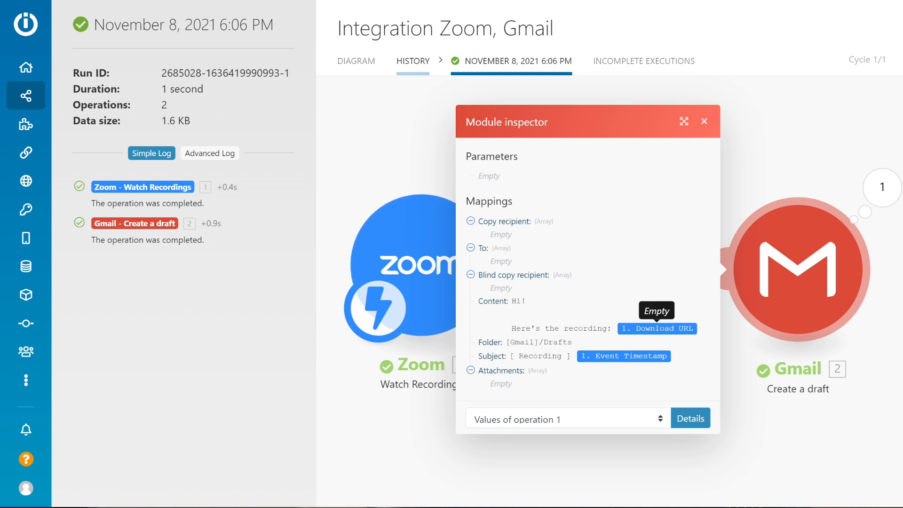
click(347, 69)
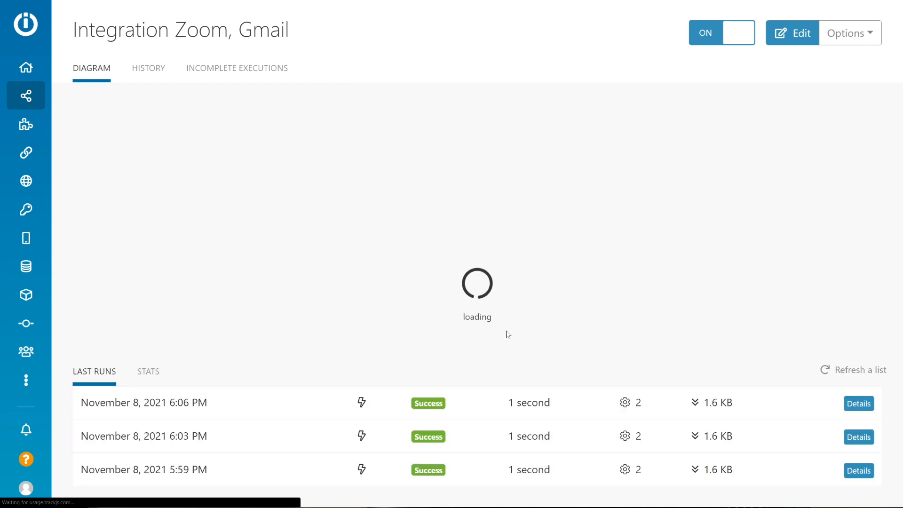
Search the items available for the Gmail draft's content for "download" and expand the Recording File and Recording Files[] collections.
click(639, 231)
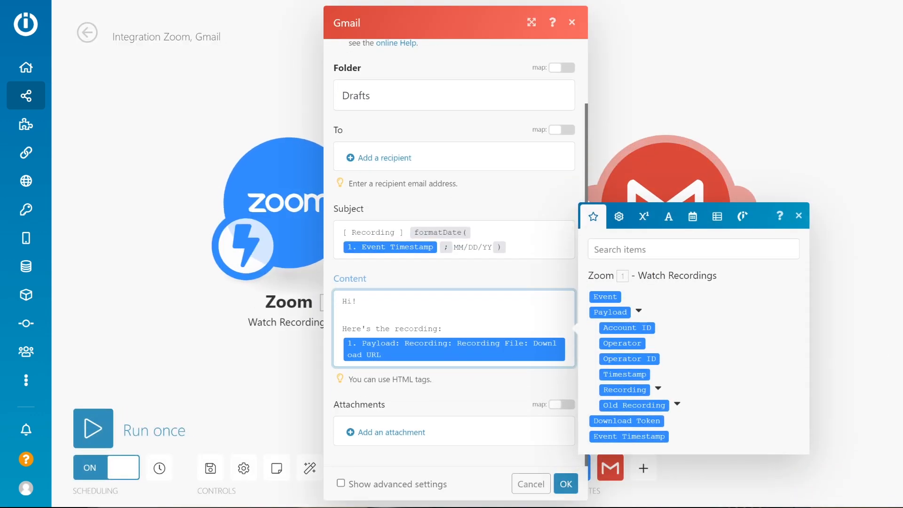
text(download)
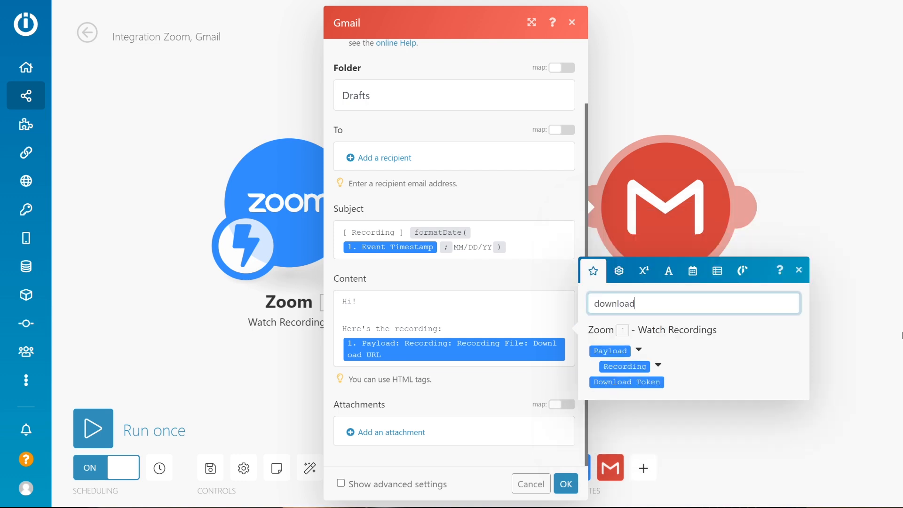
click(658, 366)
click(706, 382)
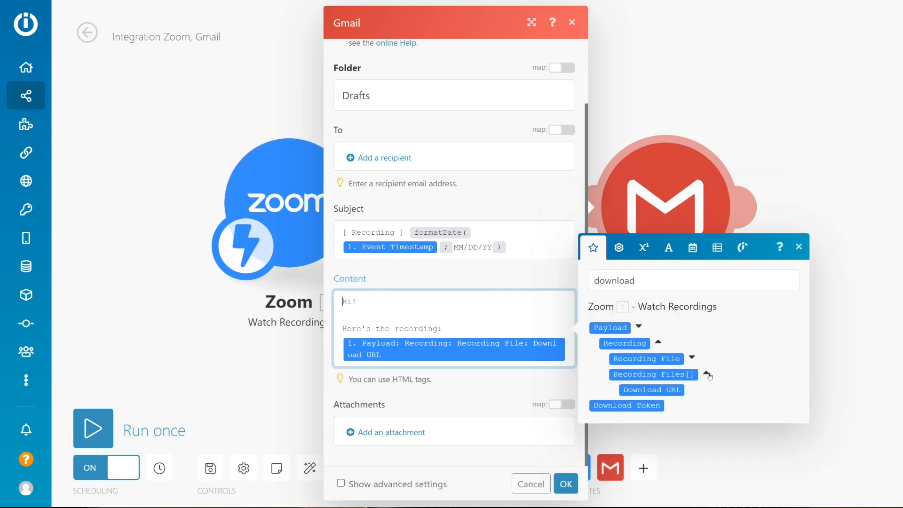
click(692, 358)
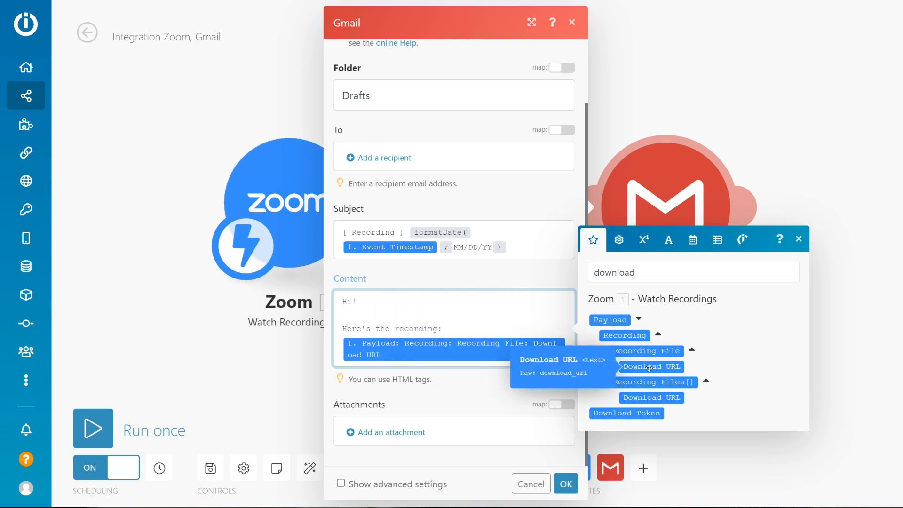
Replace the Download URL in the draft's content with the one from Recording Files[1] and save the scenario.
click(656, 398)
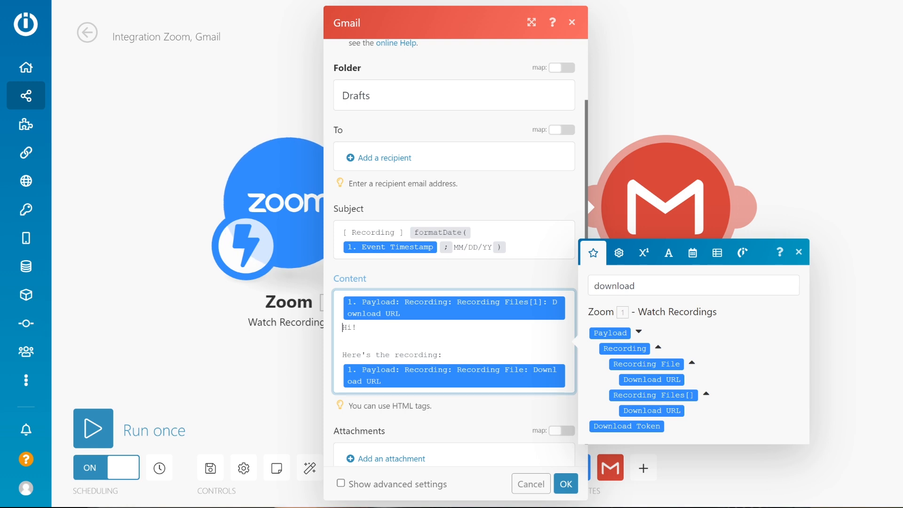
key(BackSpace)
drag(424, 309, 483, 371)
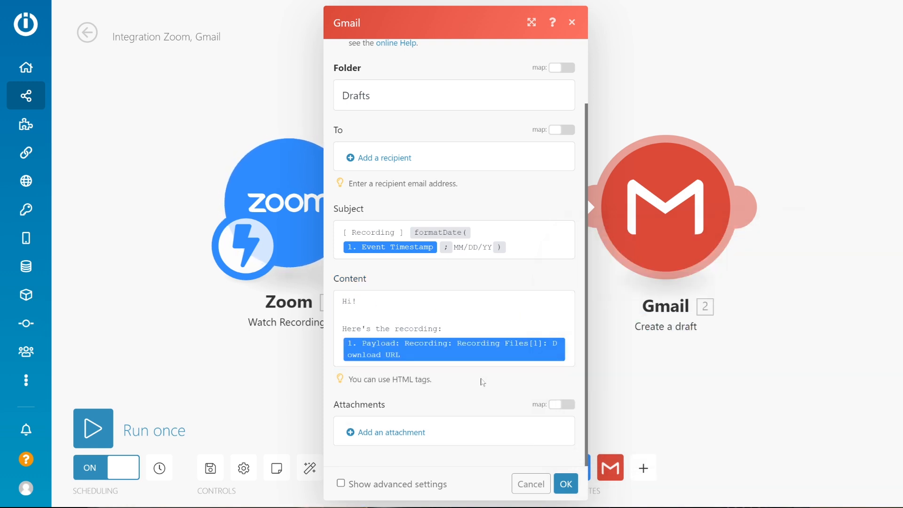
click(565, 483)
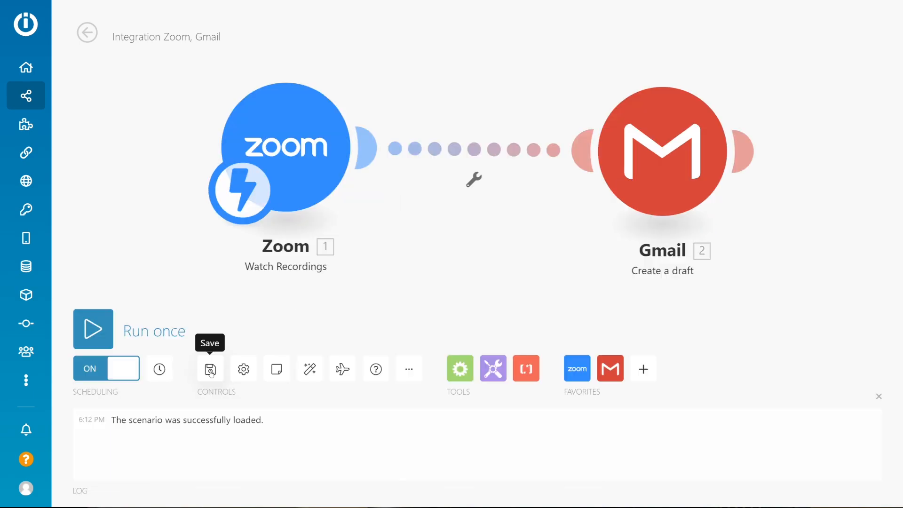
click(211, 371)
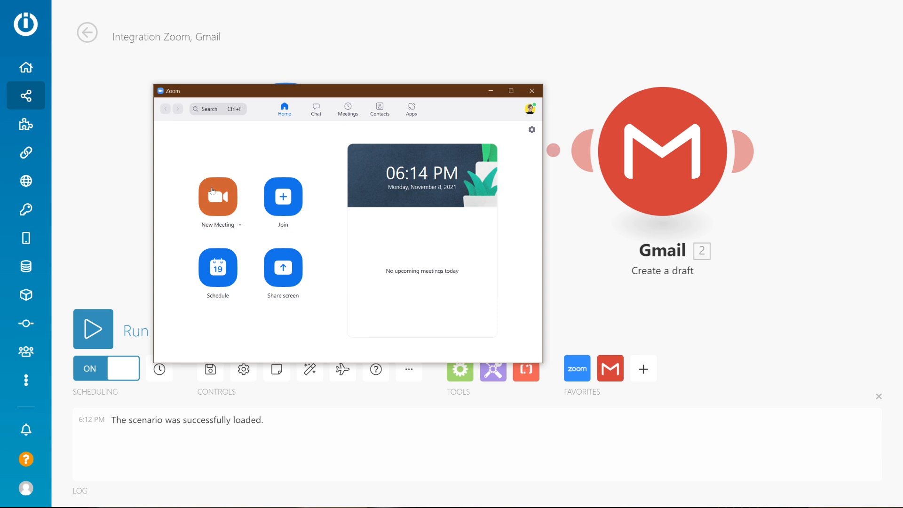
Record a new test Zoom meeting to the cloud without audio, and end the meeting.
click(213, 190)
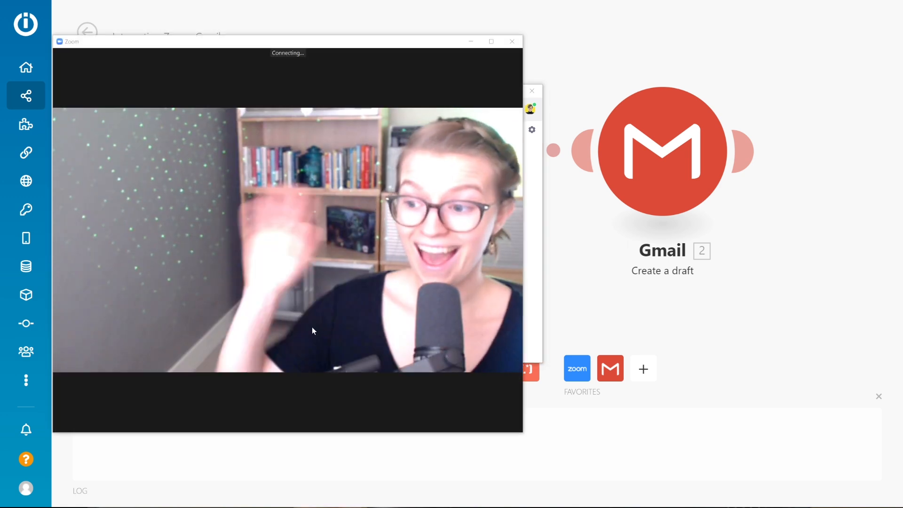
click(339, 416)
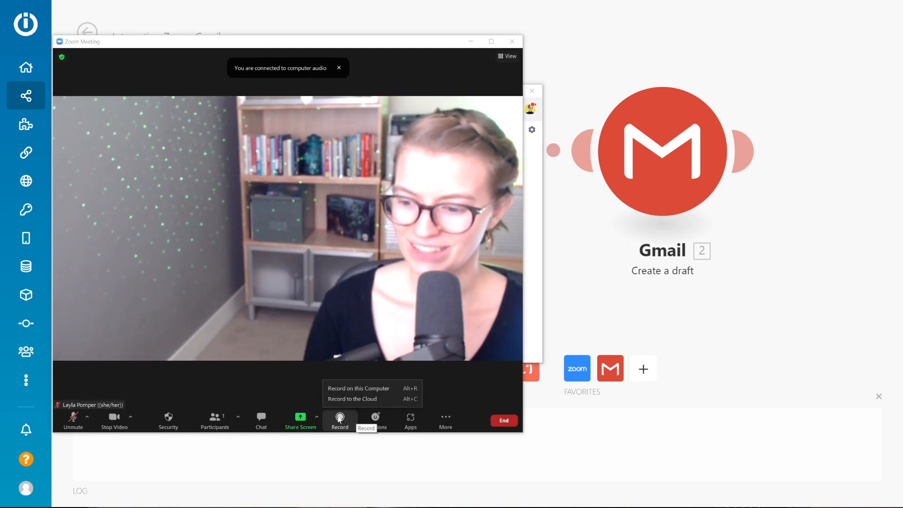
click(349, 399)
click(488, 262)
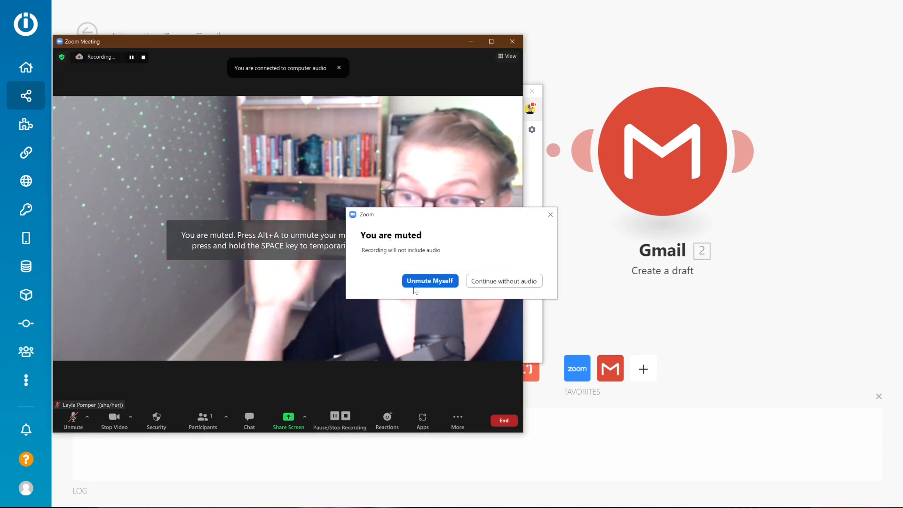
click(486, 284)
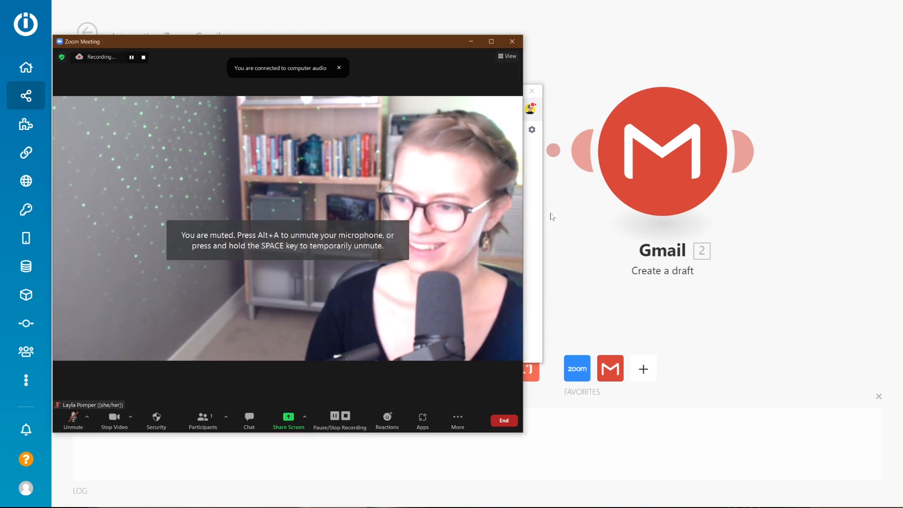
click(503, 420)
click(471, 378)
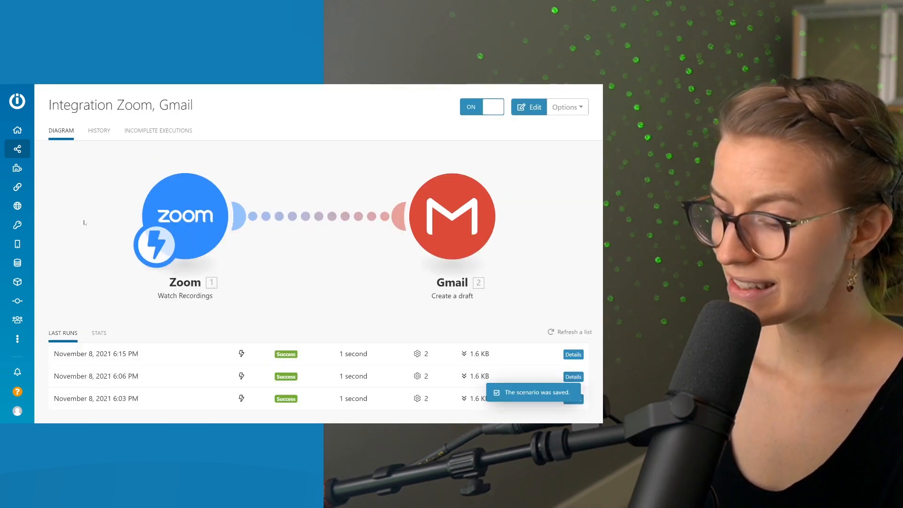
Open the November 8, 2021 6:15 PM run and inspect the output bundle of its Zoom Watch Recordings module.
click(256, 355)
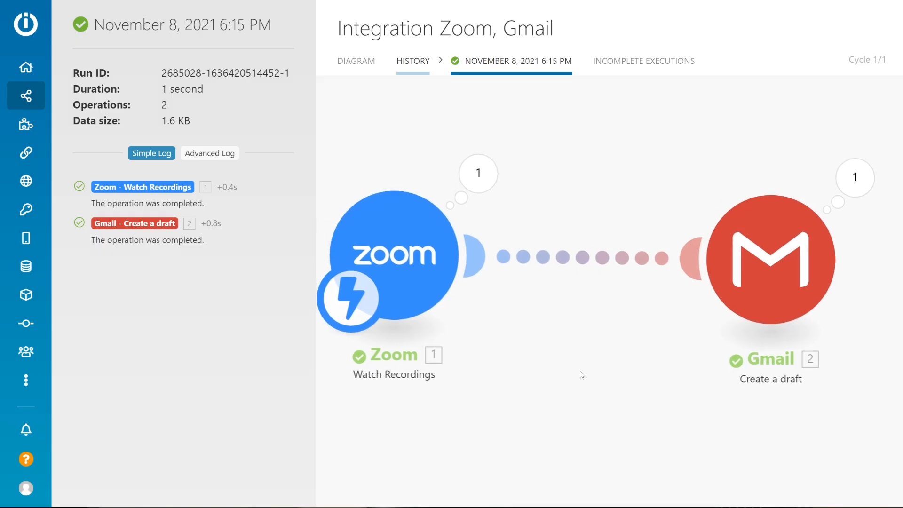
click(513, 178)
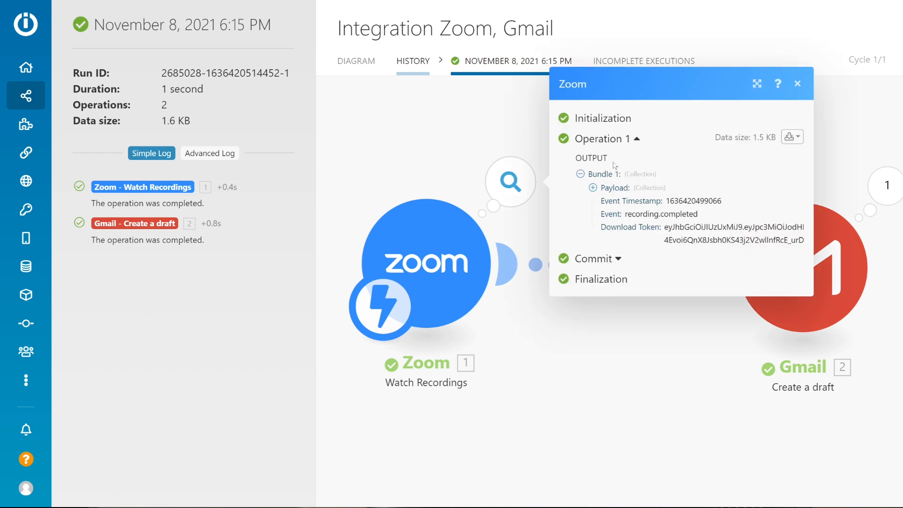
drag(649, 340, 407, 324)
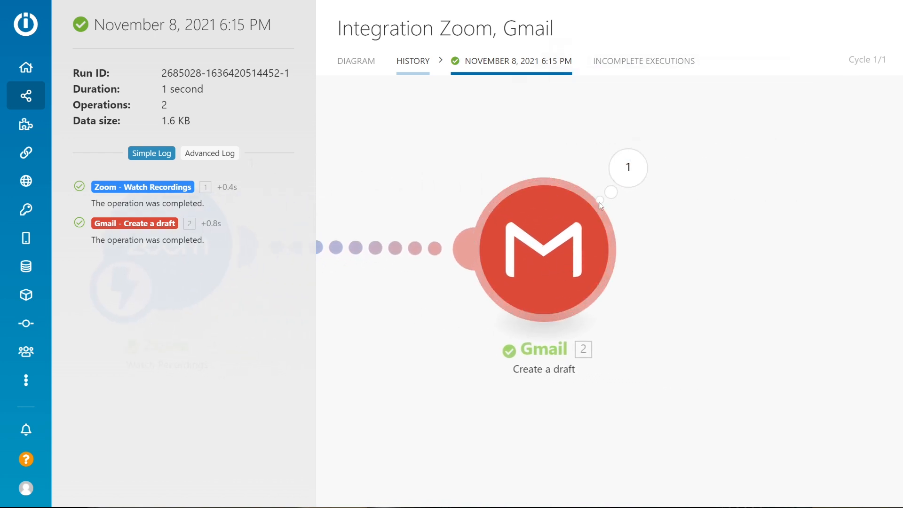
Inspect the Gmail module's input bundle for this run, checking the recording link in the content and the date in the subject.
click(633, 171)
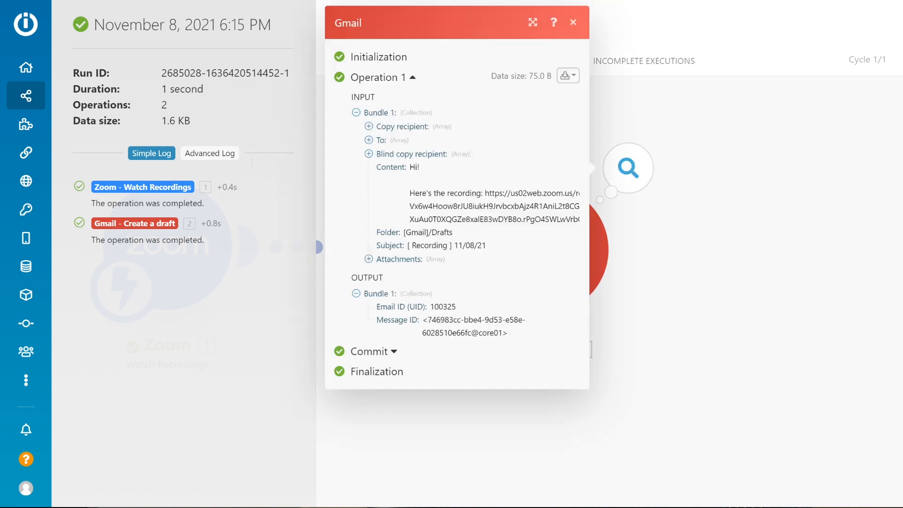
drag(485, 193, 588, 222)
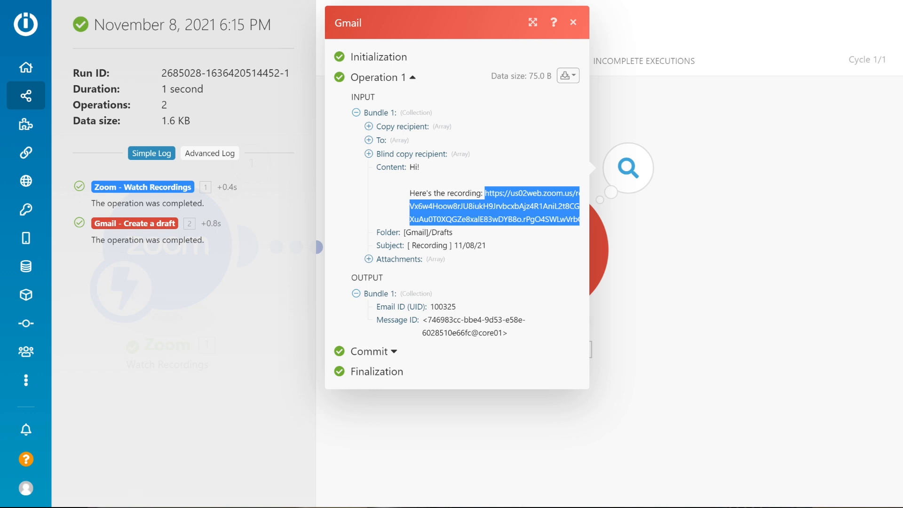
click(588, 222)
drag(482, 193, 589, 222)
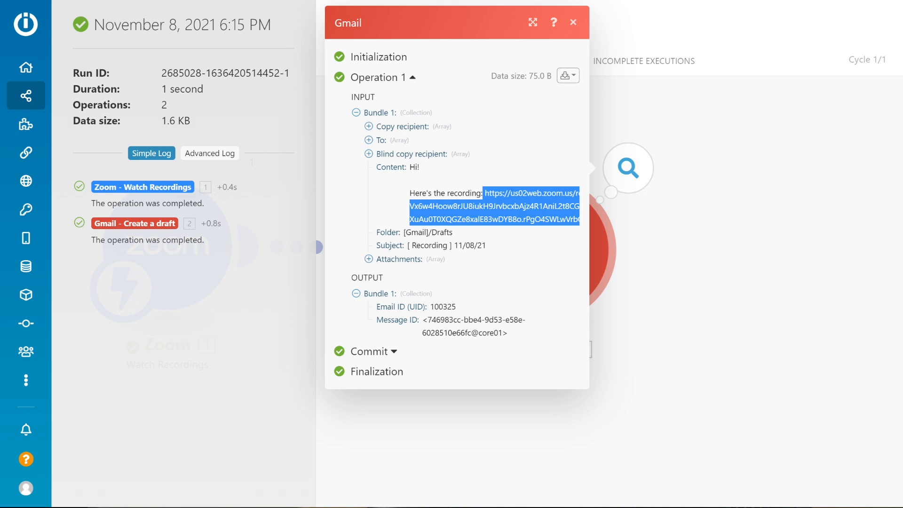
click(438, 205)
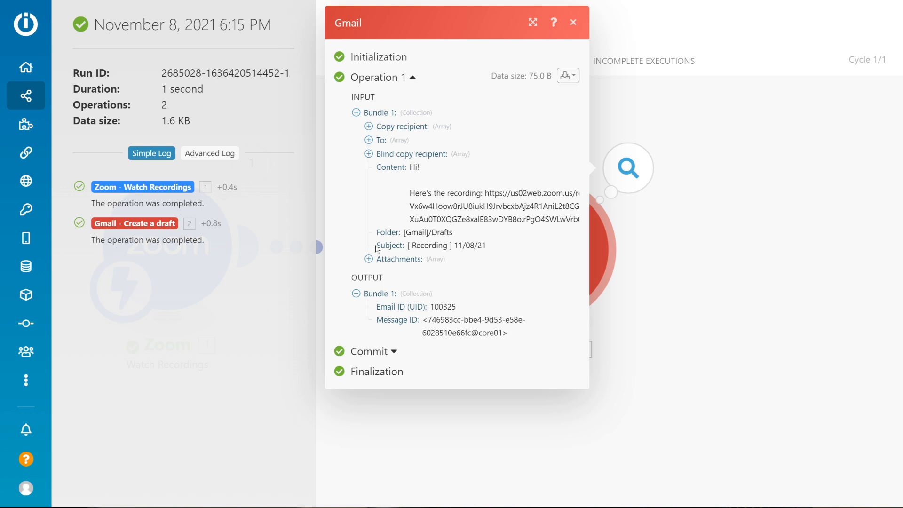
drag(400, 246, 501, 254)
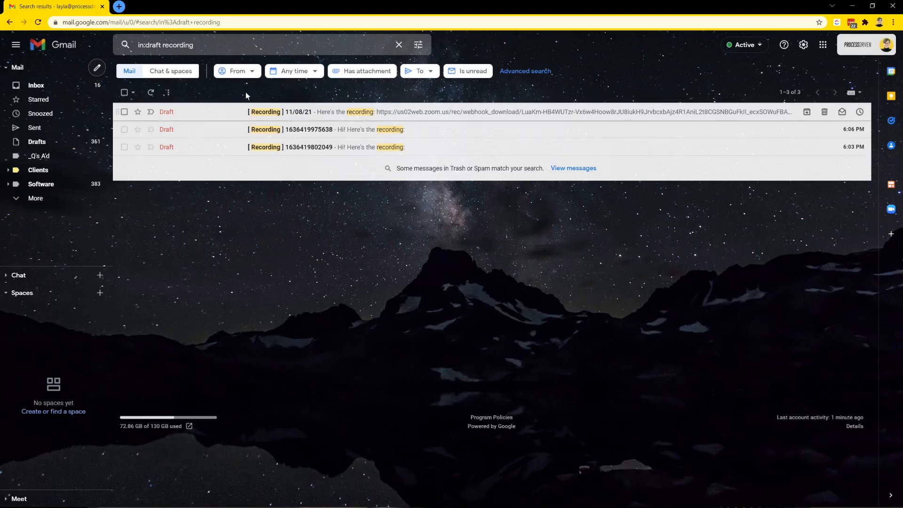
Switch to Gmail and open the "[ Recording ] 11/08/21" draft to check its subject date and download link.
click(324, 113)
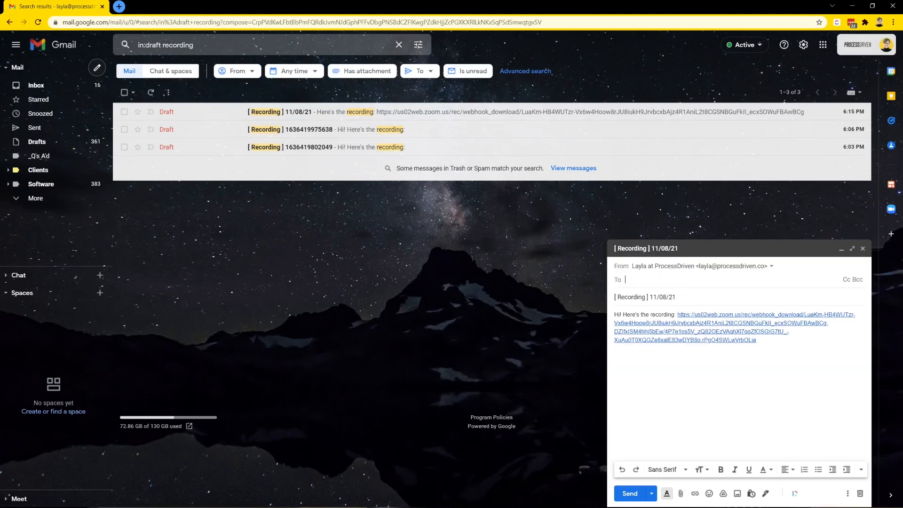
drag(676, 297, 643, 295)
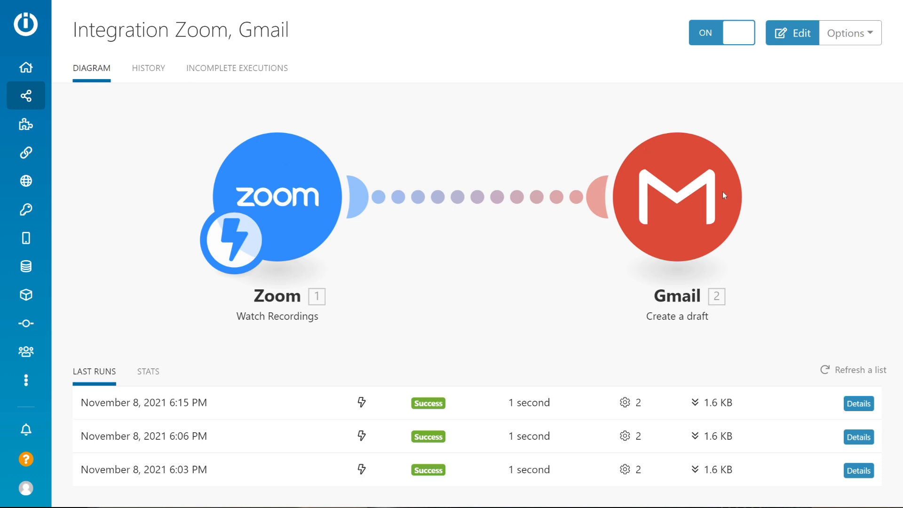
Return to the scenario in Integromat and rename it "Draft email with recordings after Zoom recording ends".
click(270, 29)
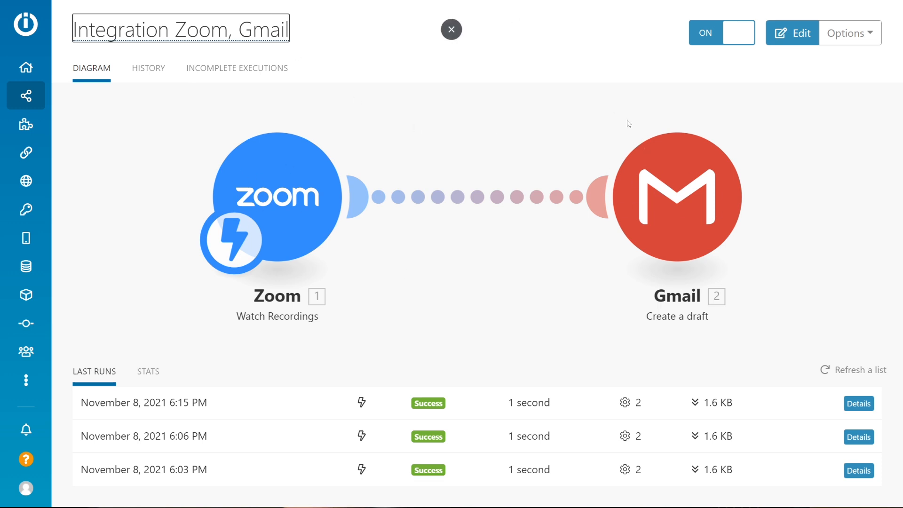
key(ctrl+a)
text(Draft email with recordings after Zoom recording ends)
key(Return)
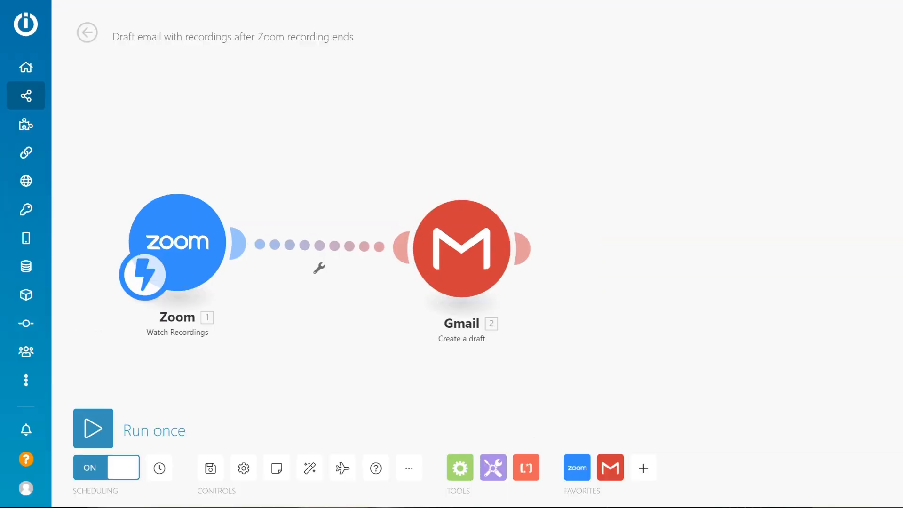
Add a Zoom Download a Cloud Recording module between the Watch Recordings and Gmail modules.
click(643, 468)
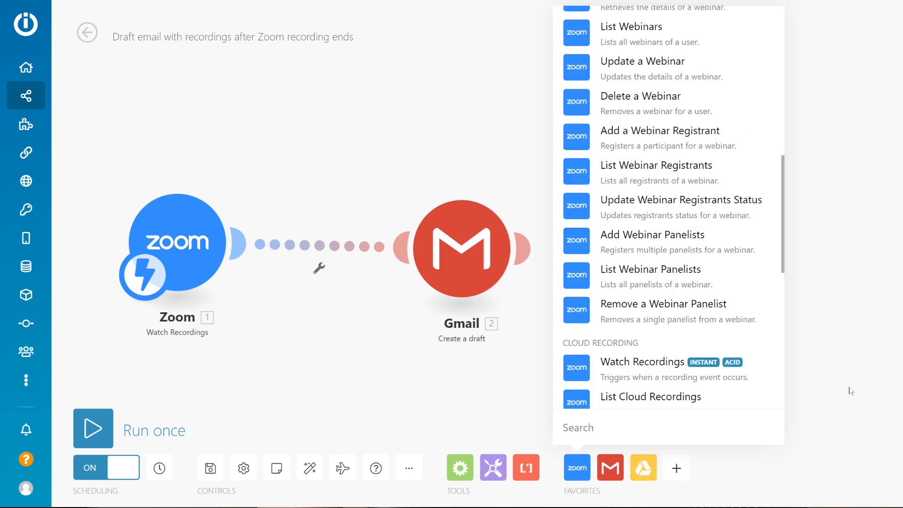
text(down)
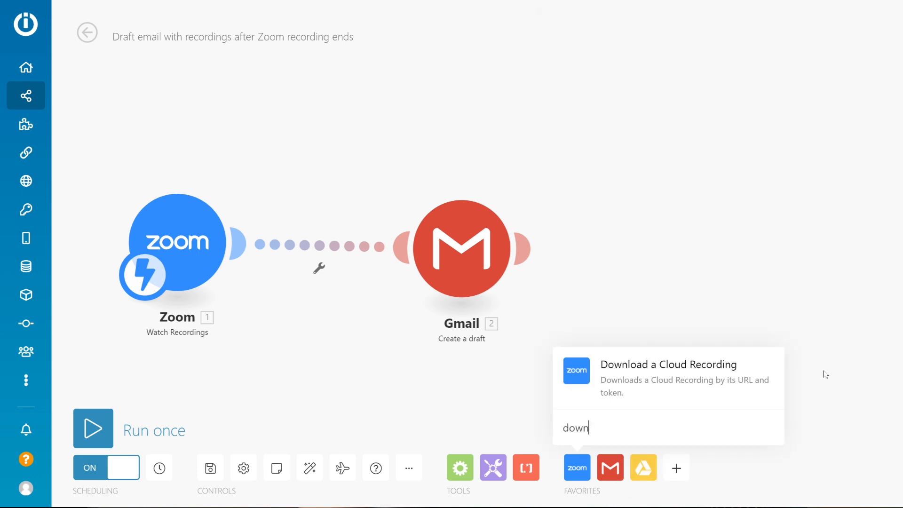
key(Return)
drag(648, 353, 332, 242)
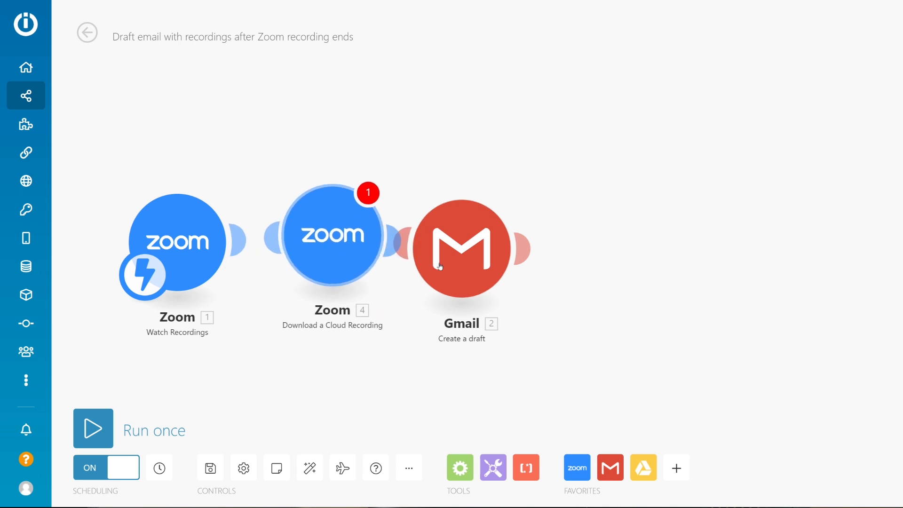
Insert a Google Drive Create a Folder module between the Download a Cloud Recording and Gmail modules.
click(644, 467)
click(691, 302)
drag(692, 299, 466, 269)
Add a ClickUp Create a Task module after the Gmail module and close its settings without choosing a workspace.
click(676, 468)
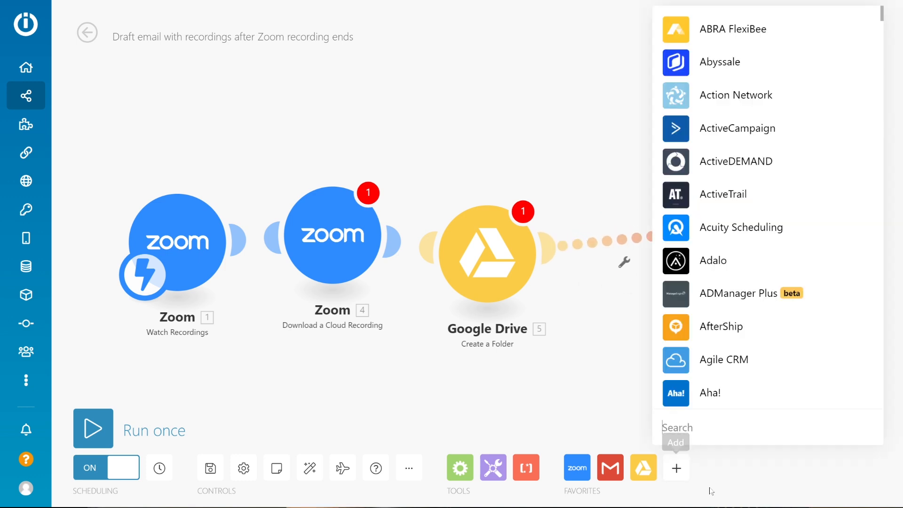
text(clickup)
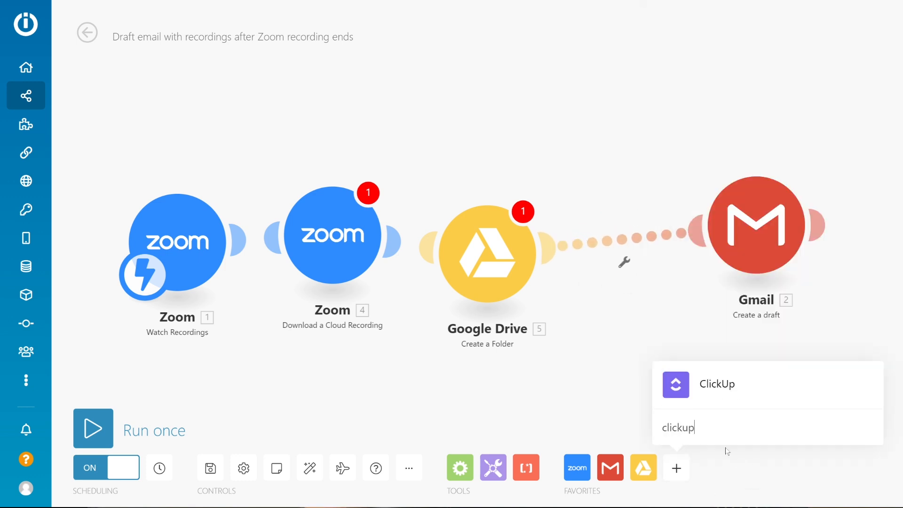
click(723, 382)
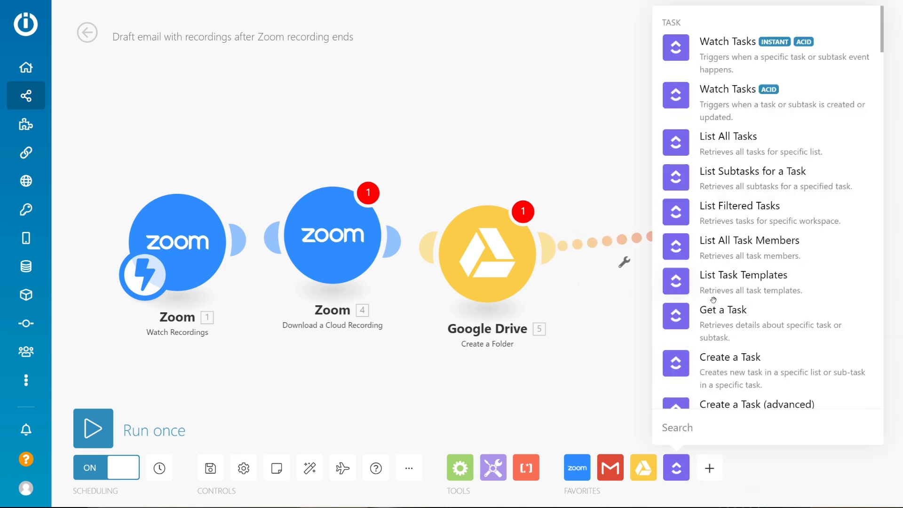
click(693, 360)
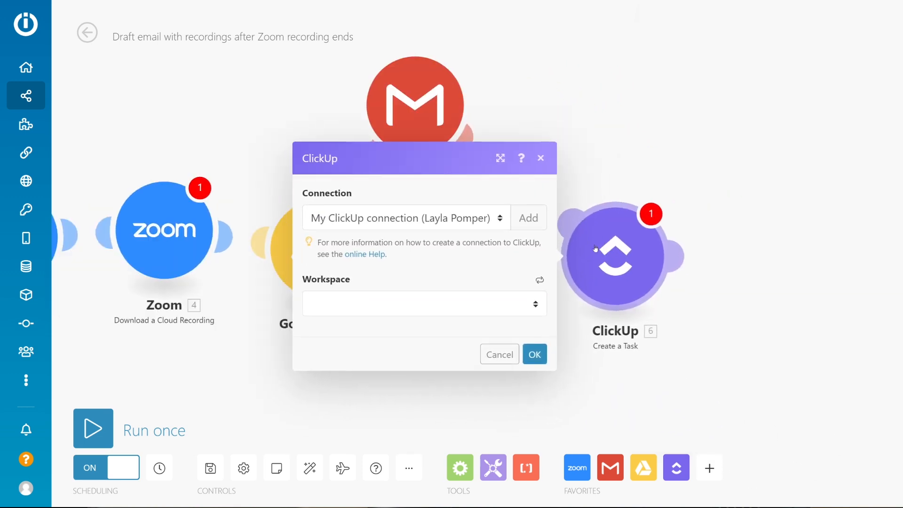
click(541, 158)
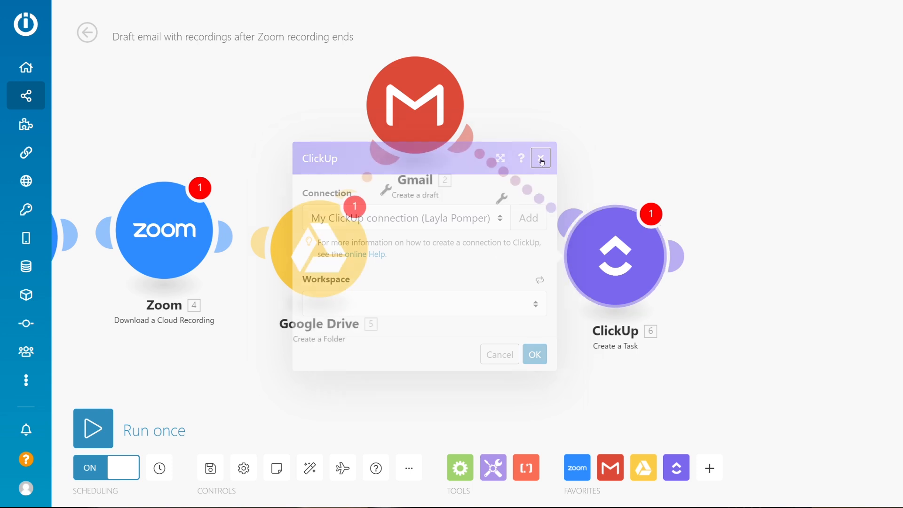
Rearrange the modules into a zigzag, with Download a Cloud Recording raised and Google Drive lowered.
drag(164, 230, 191, 115)
drag(316, 237, 265, 285)
drag(370, 323, 521, 326)
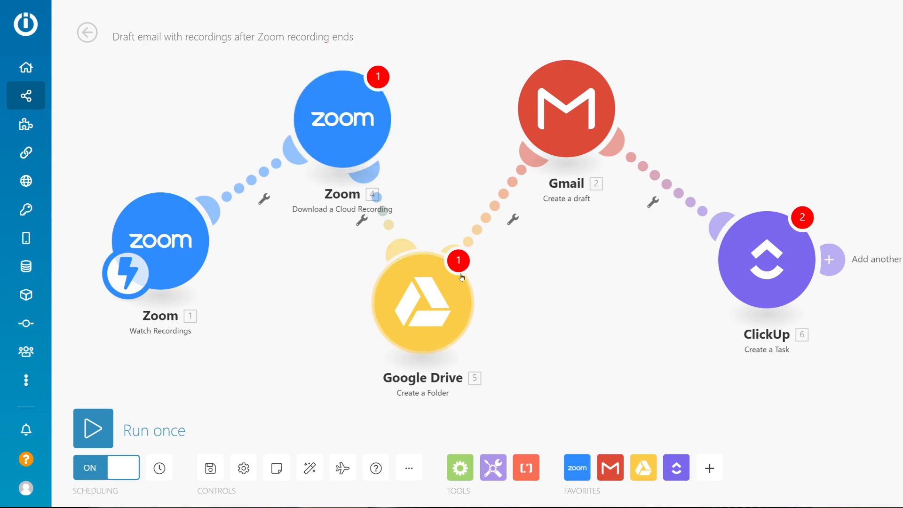
Review the settings of the Download a Cloud Recording module and the date formula in the Gmail draft's subject.
click(344, 114)
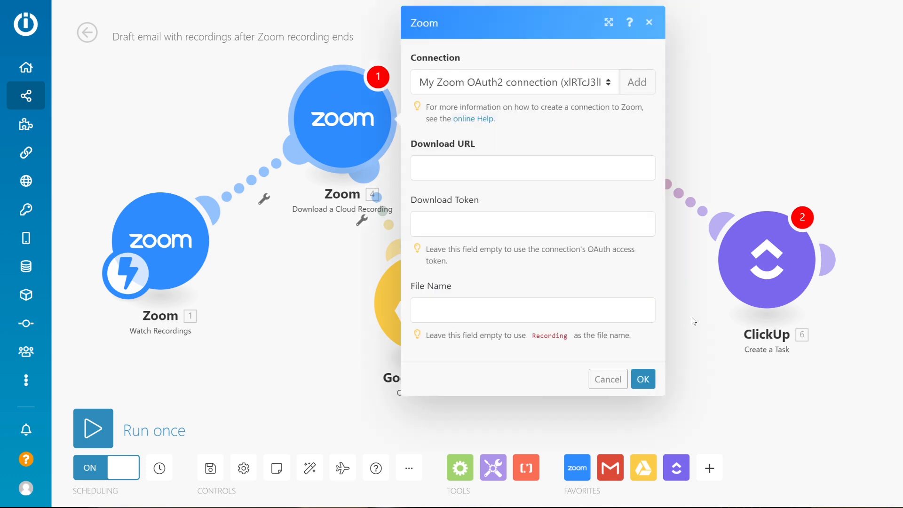
click(716, 318)
click(566, 109)
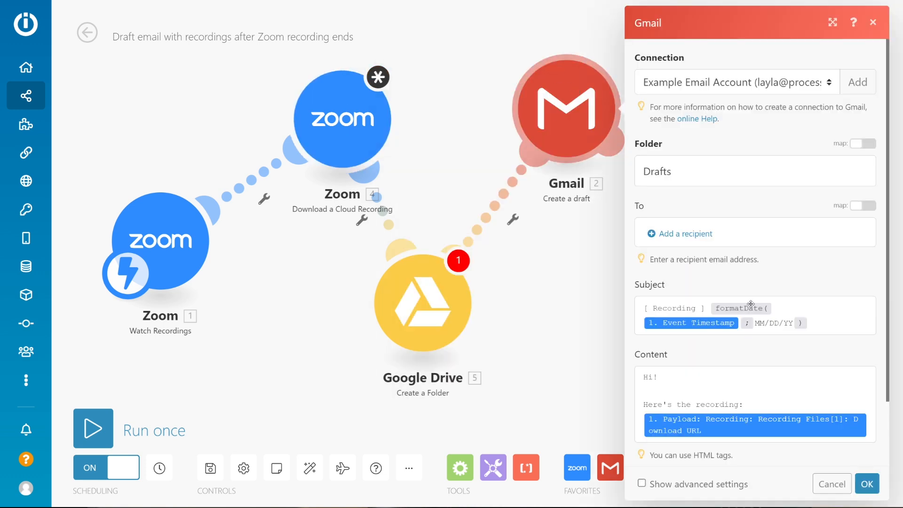
drag(813, 324, 706, 309)
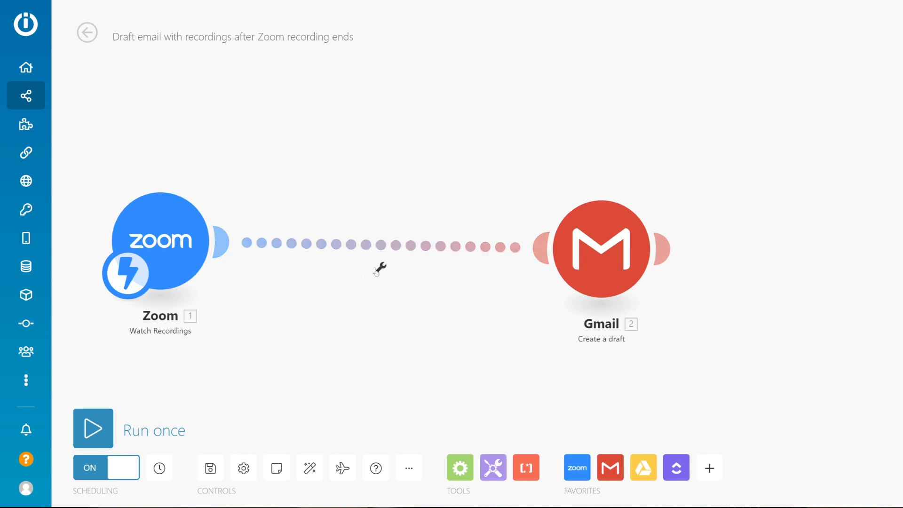
Add the note "Sends Zoom data to Gmail!" to the link between the Zoom and Gmail modules.
click(380, 269)
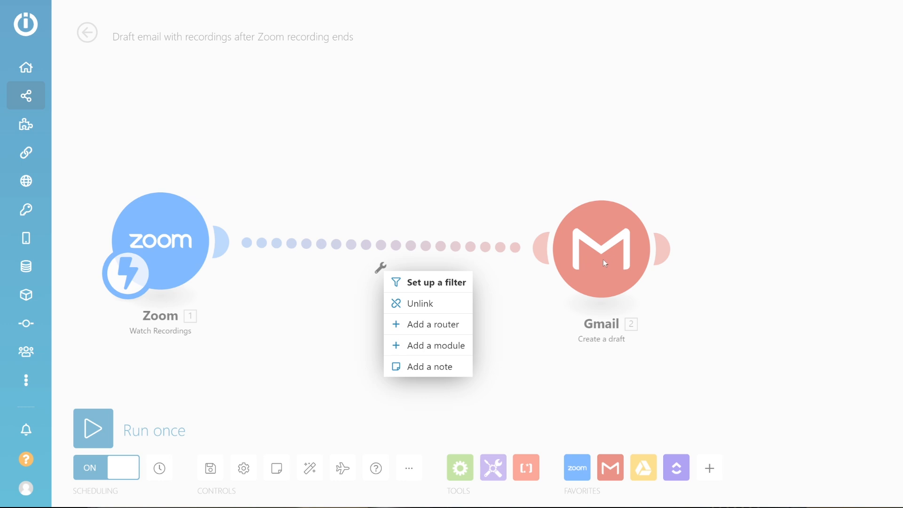
click(428, 366)
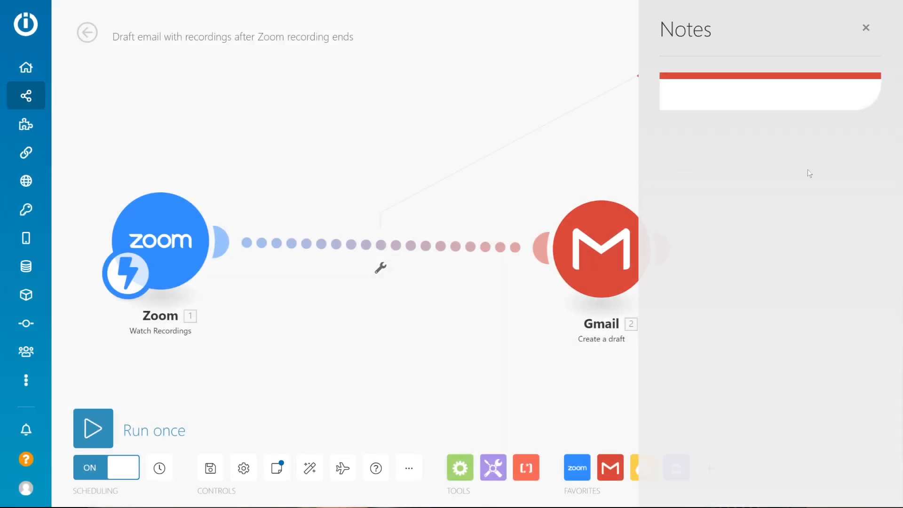
text(Sends Zoom data to Gmail!)
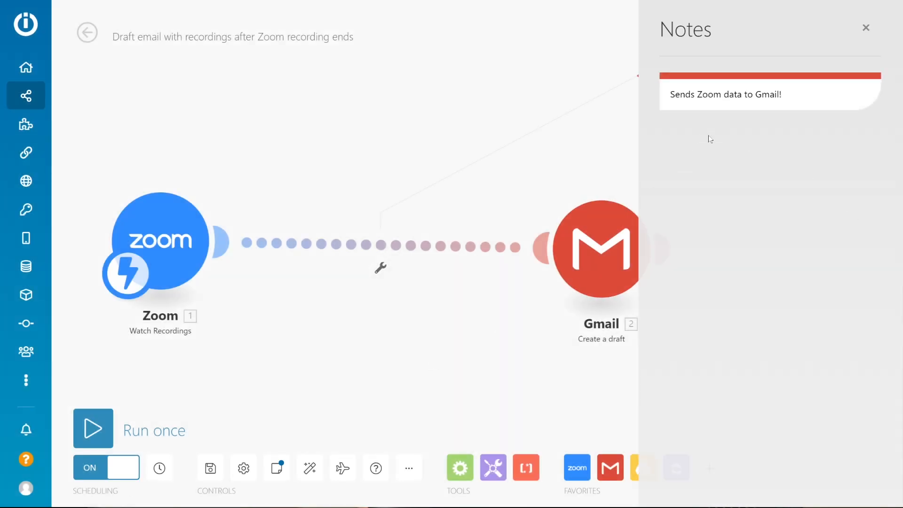
Start a filter between Zoom and Gmail and map the payload's Recording Duration into its condition.
click(380, 268)
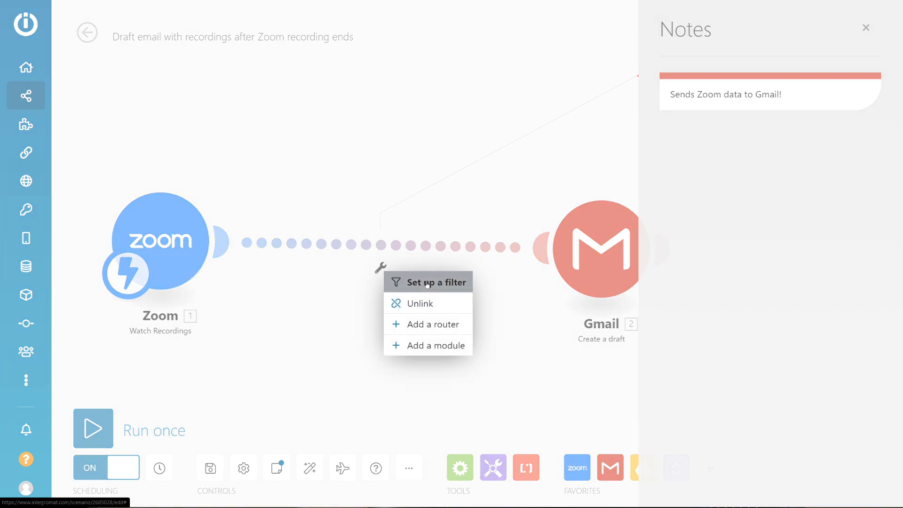
click(426, 282)
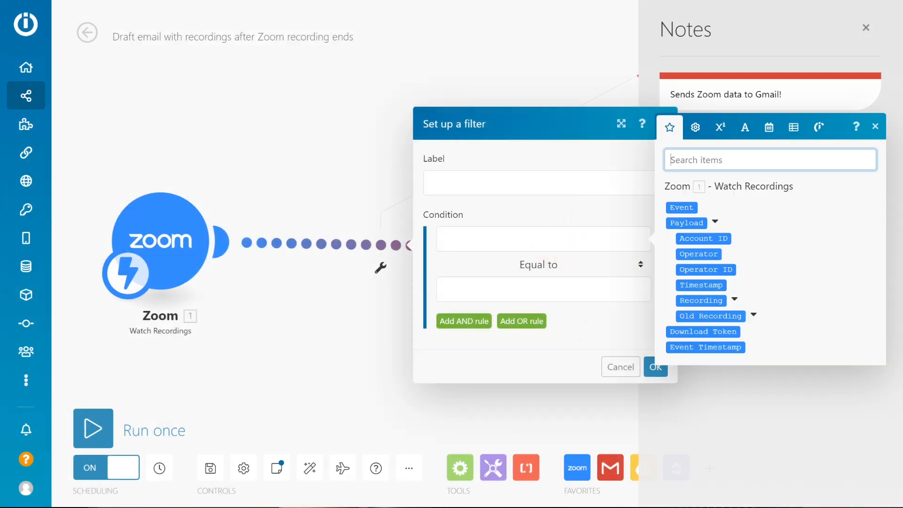
text(dura)
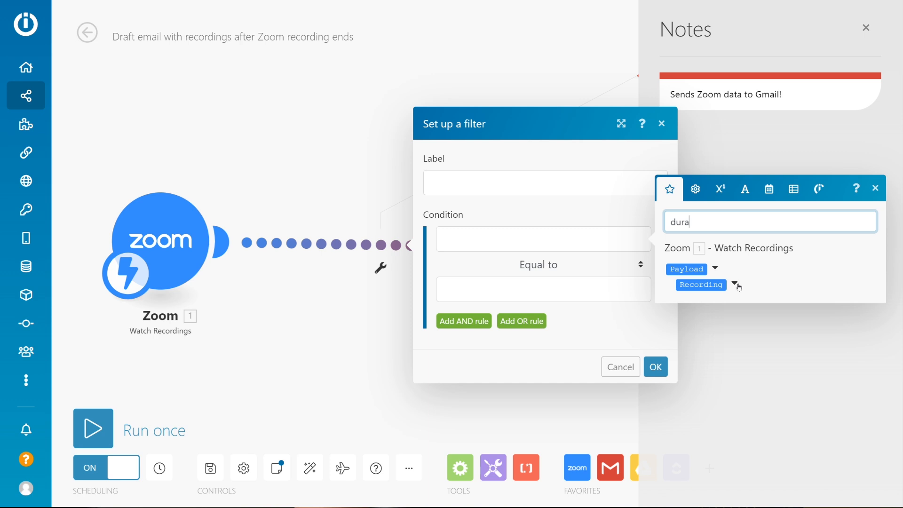
click(734, 284)
click(711, 300)
Set the filter's condition to Greater than 1, label it "Only send if > 1m in Duration", and apply it.
click(569, 265)
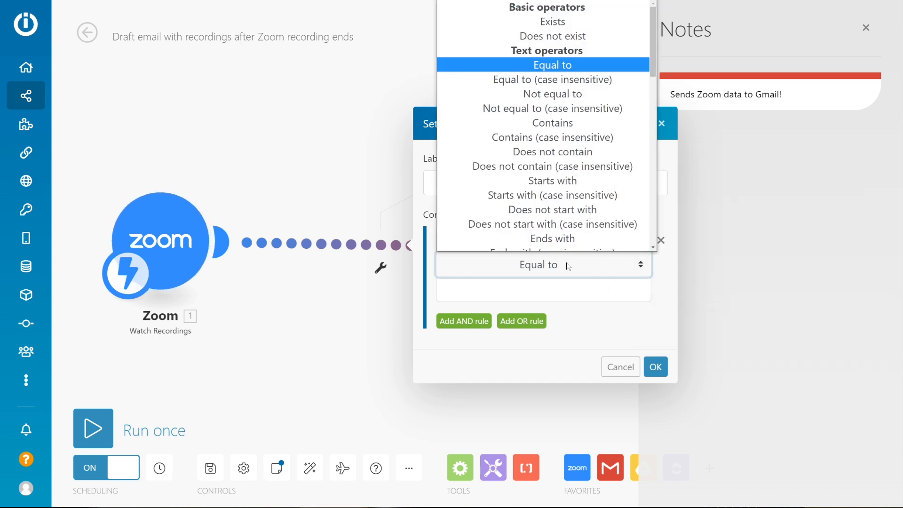
drag(653, 63, 658, 138)
click(552, 105)
click(564, 289)
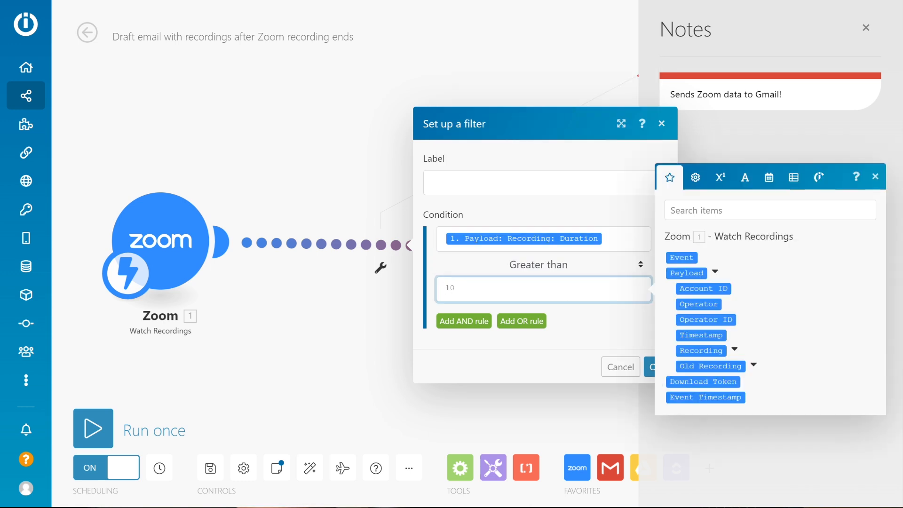
click(606, 332)
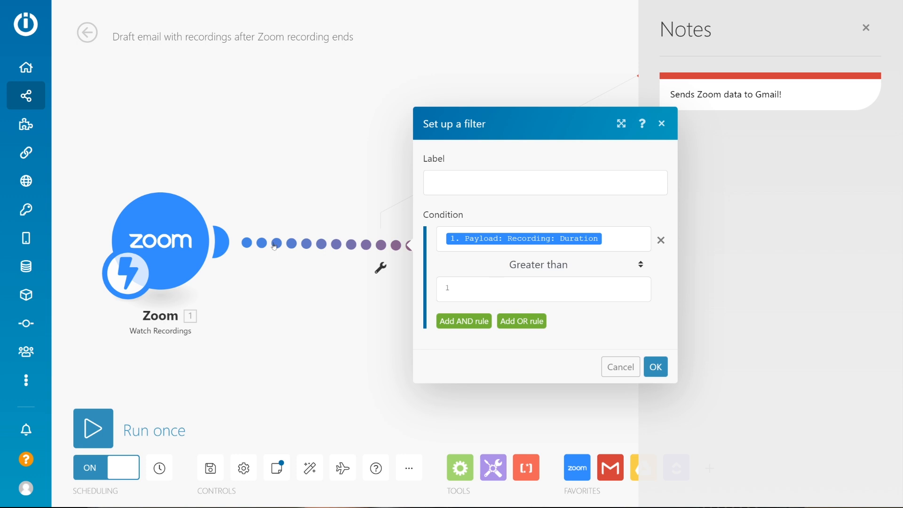
drag(571, 183, 429, 183)
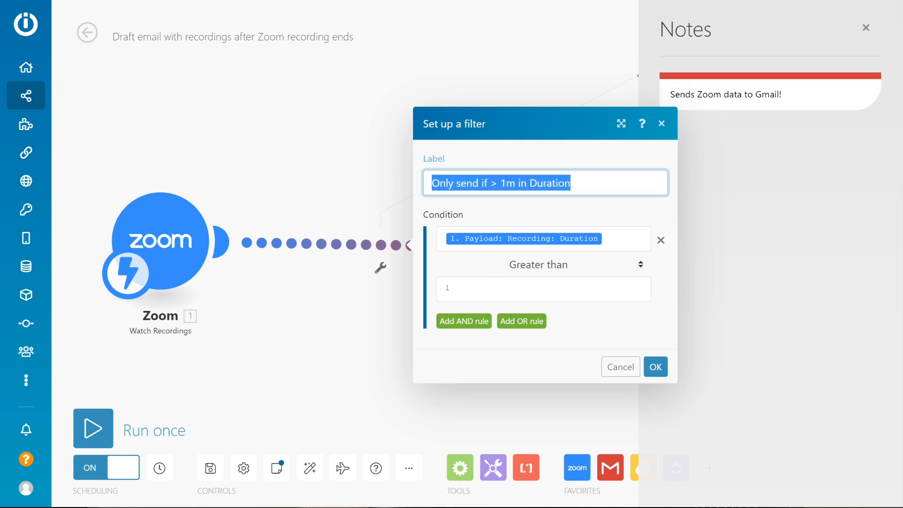
click(656, 366)
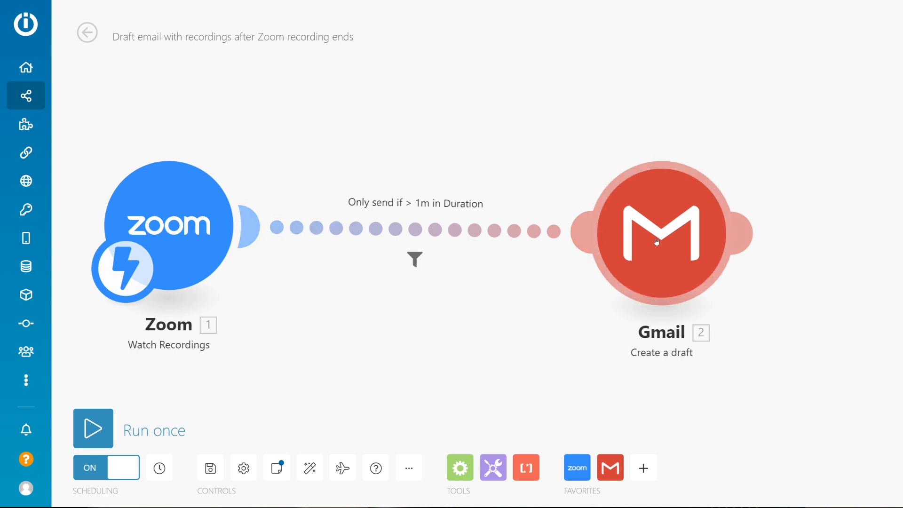
Reposition the Gmail and Zoom modules on the canvas and check the Zoom trigger's schedule setting.
drag(657, 245, 694, 243)
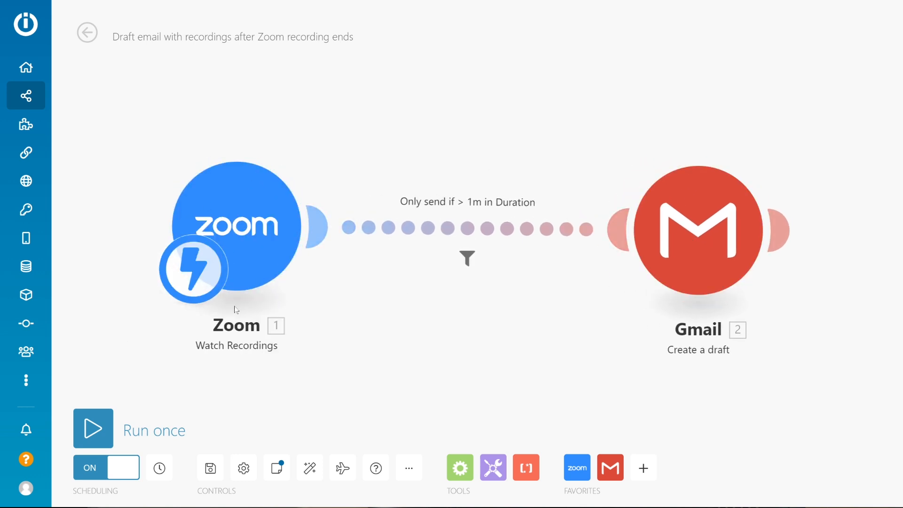
drag(257, 258, 294, 262)
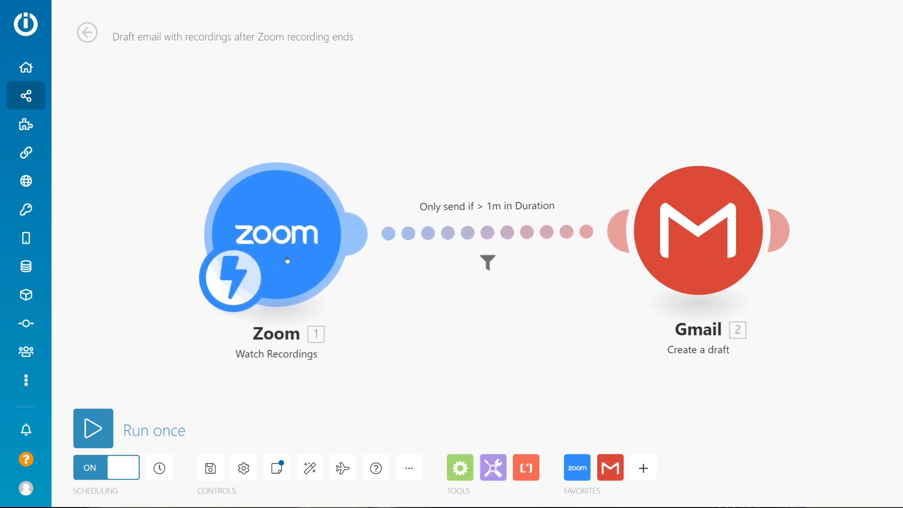
click(238, 285)
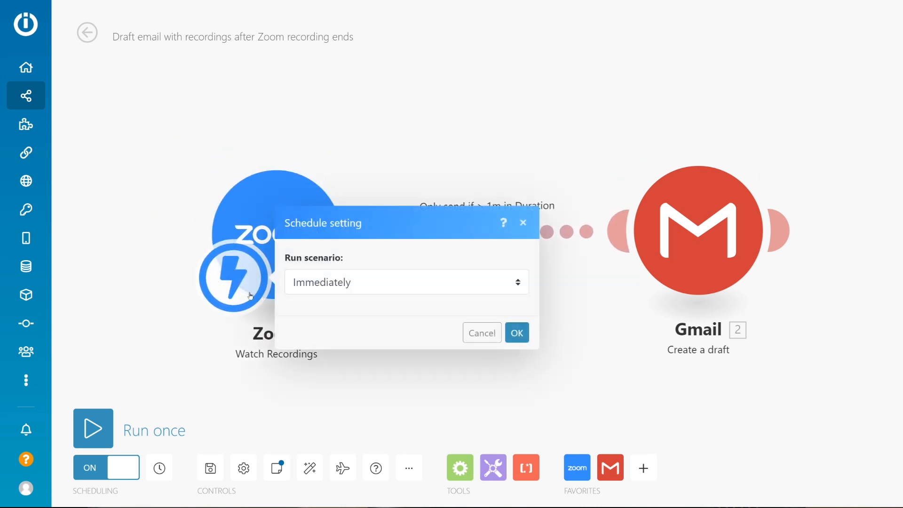
click(185, 208)
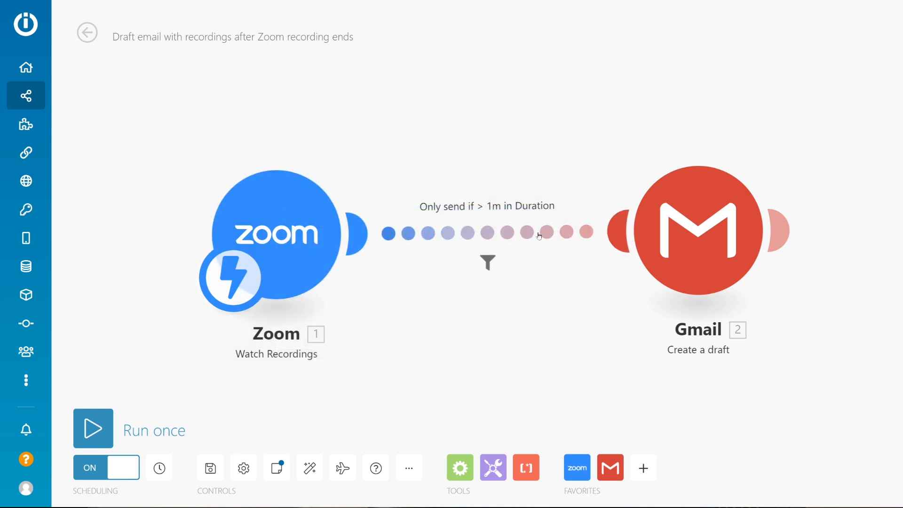
Review the label and Recording Duration condition of the filter between Zoom and Gmail, without changing them.
click(489, 231)
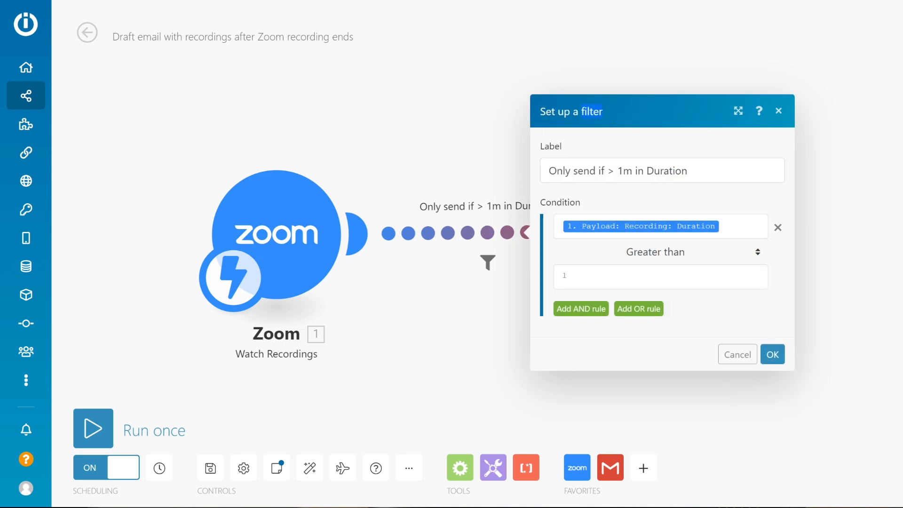
drag(548, 170, 681, 171)
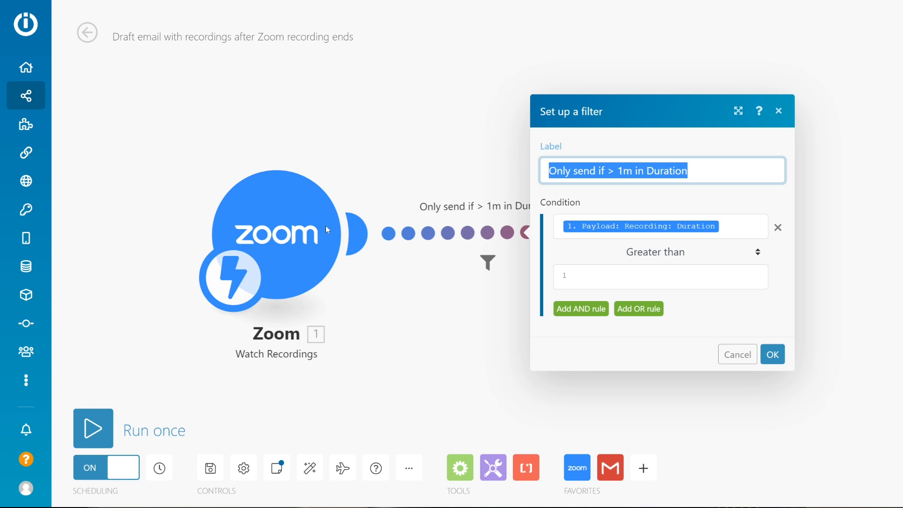
click(661, 226)
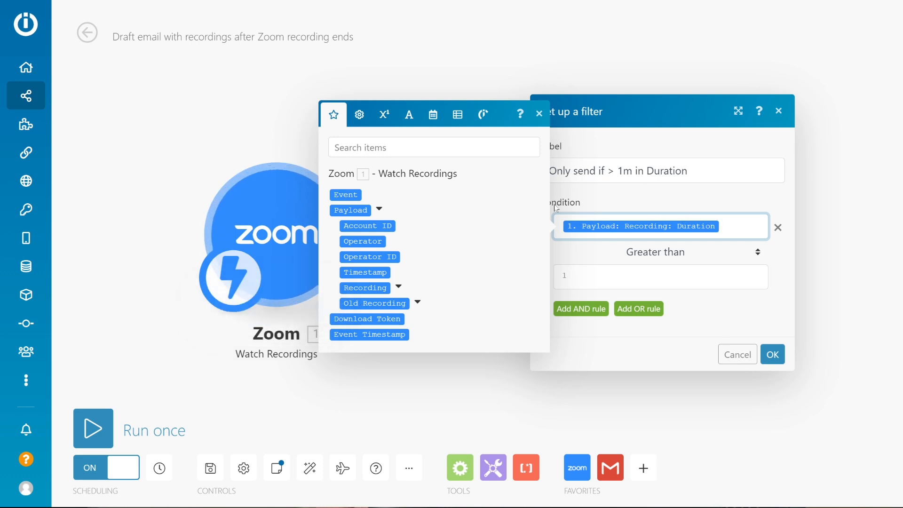
click(616, 209)
click(733, 354)
Review the Gmail draft's content mapping and the date formula in its subject.
click(685, 270)
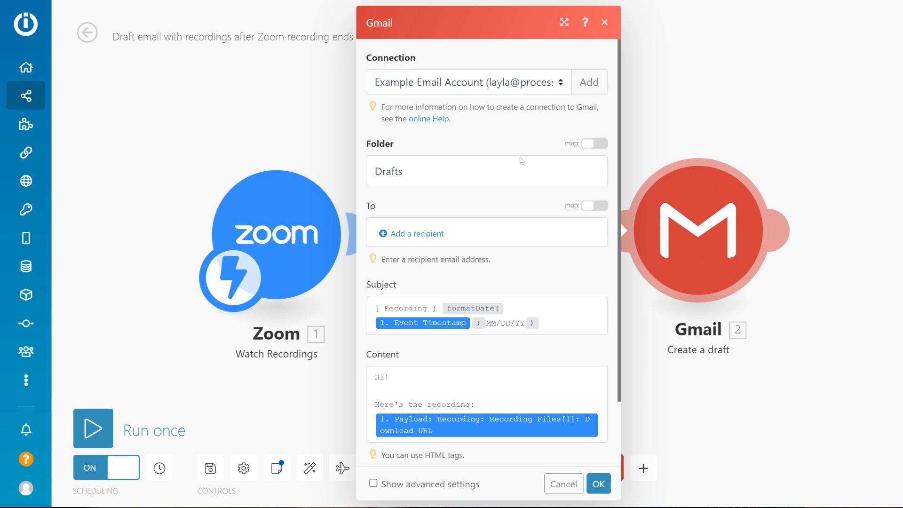
scroll(520, 197, down, 2)
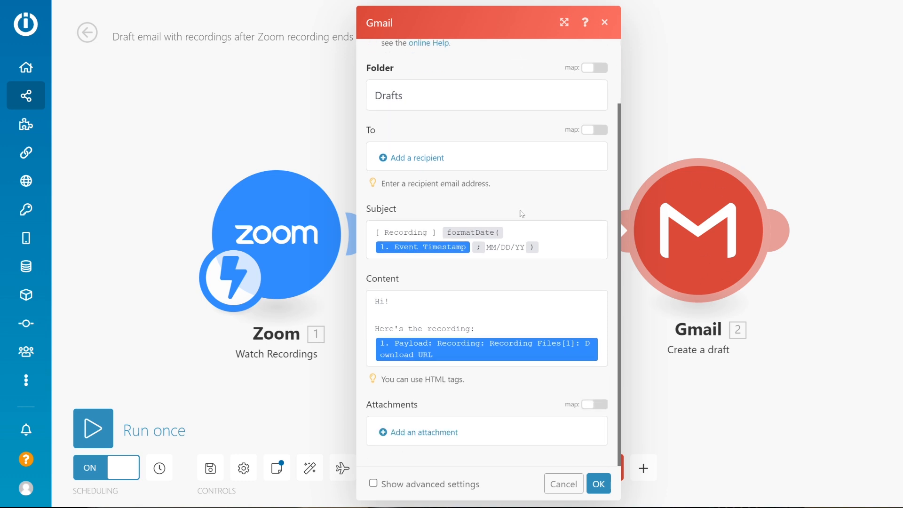
click(484, 314)
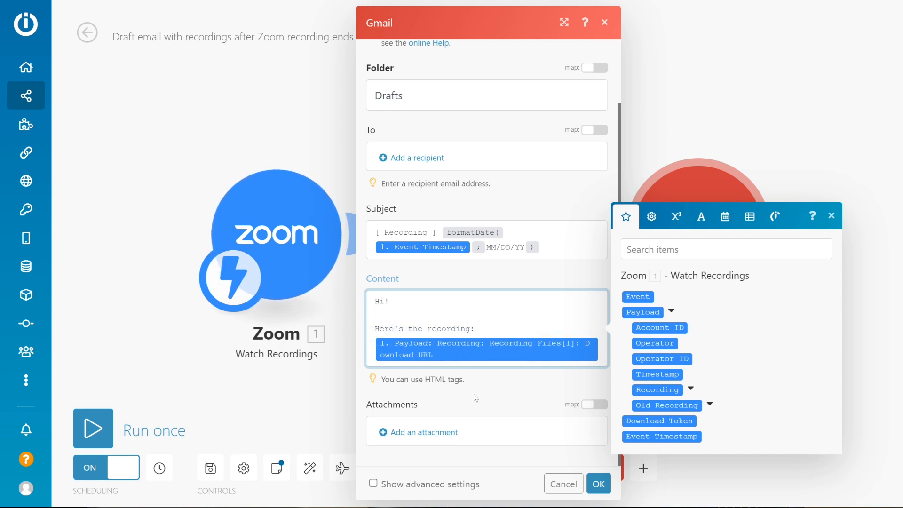
click(541, 247)
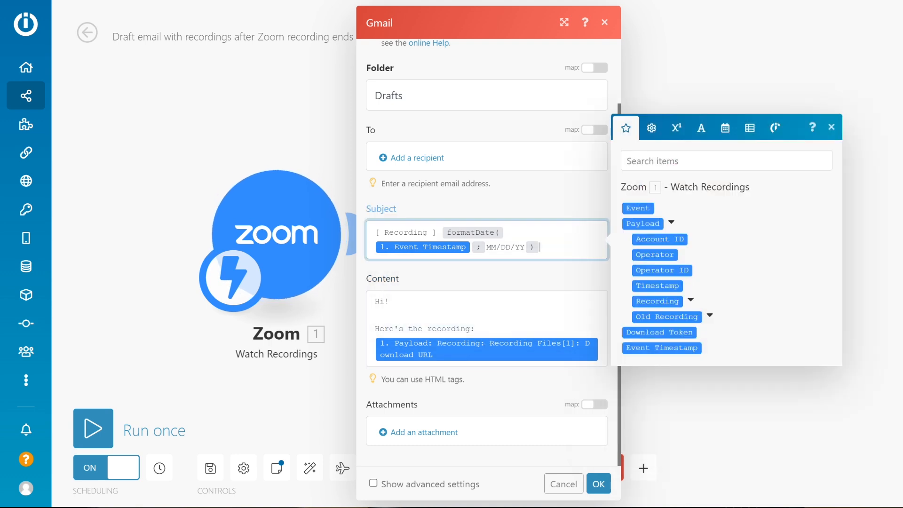
drag(525, 247, 461, 232)
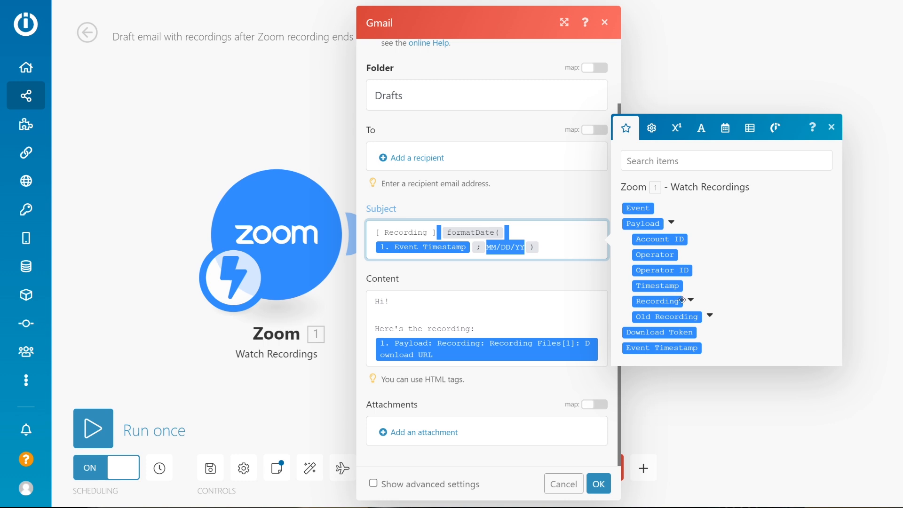
Look through the date and time, array, text, math and general functions available for the Gmail subject.
mouse_move(651, 286)
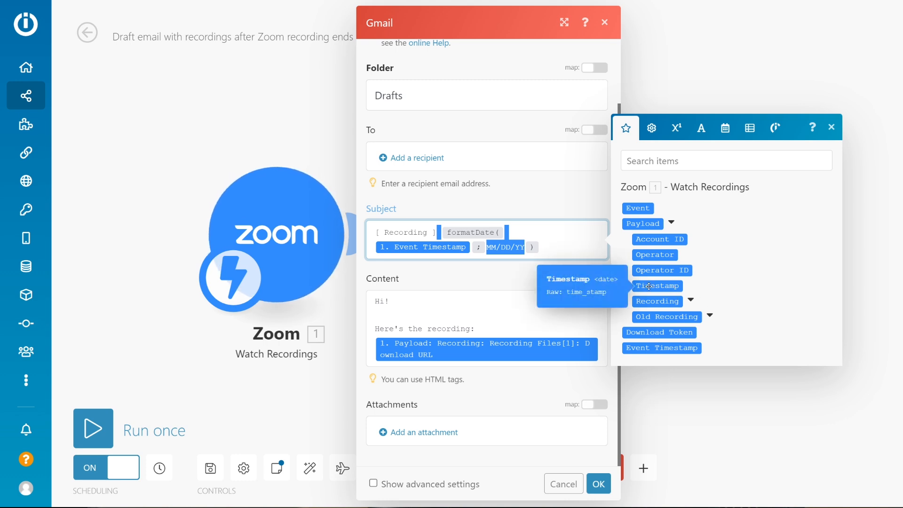
click(729, 131)
mouse_move(704, 319)
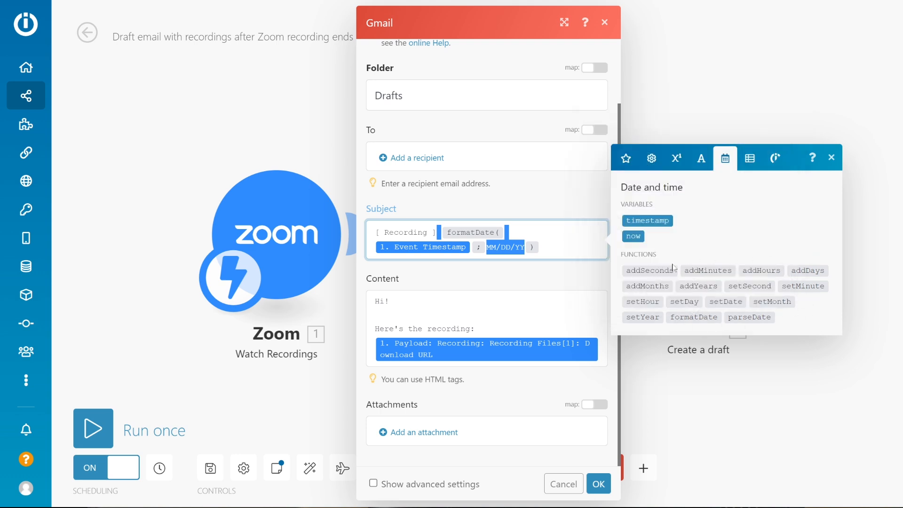
click(748, 159)
click(693, 170)
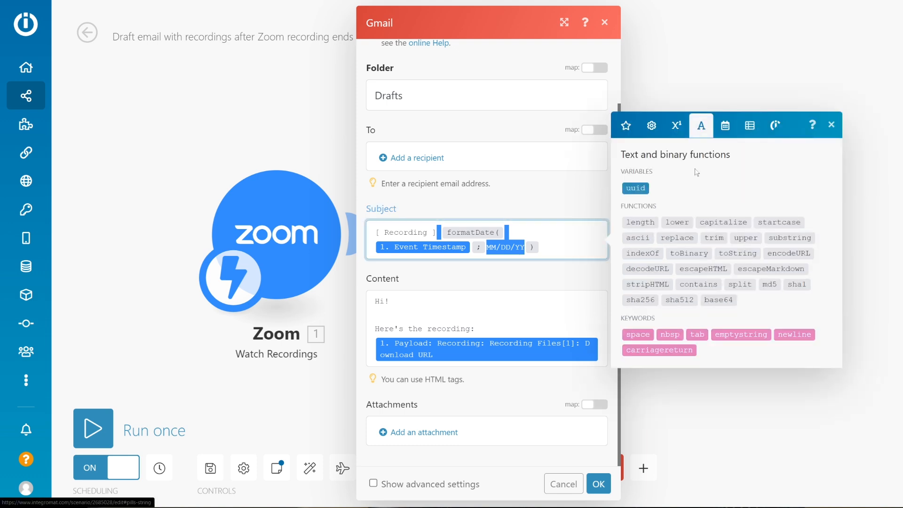
click(675, 134)
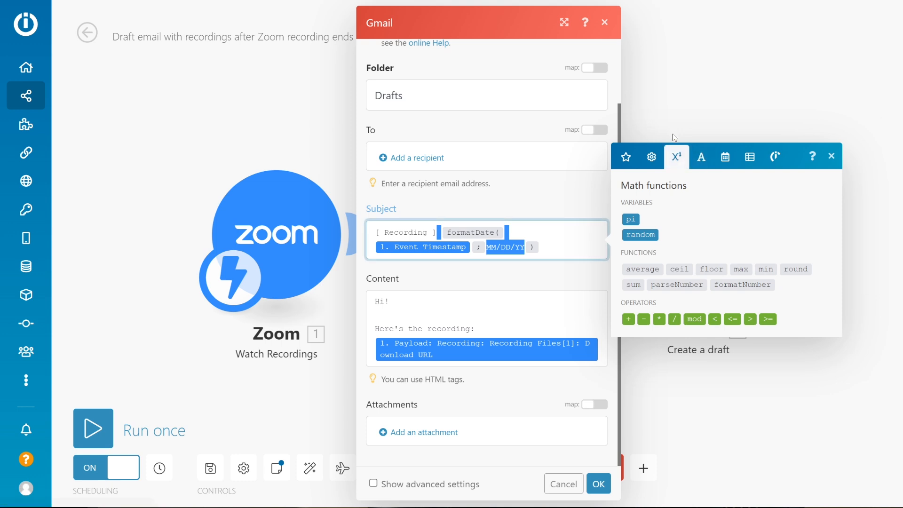
click(652, 159)
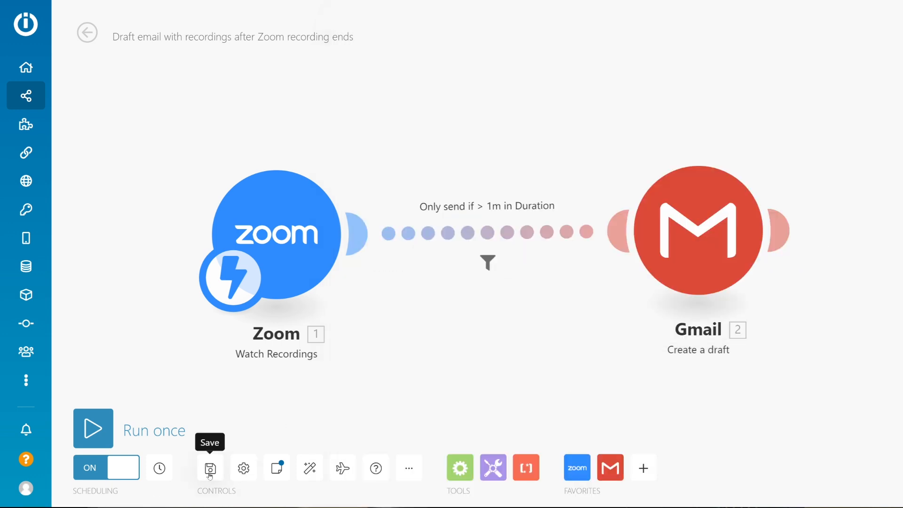
Save the scenario with its duration filter.
click(210, 471)
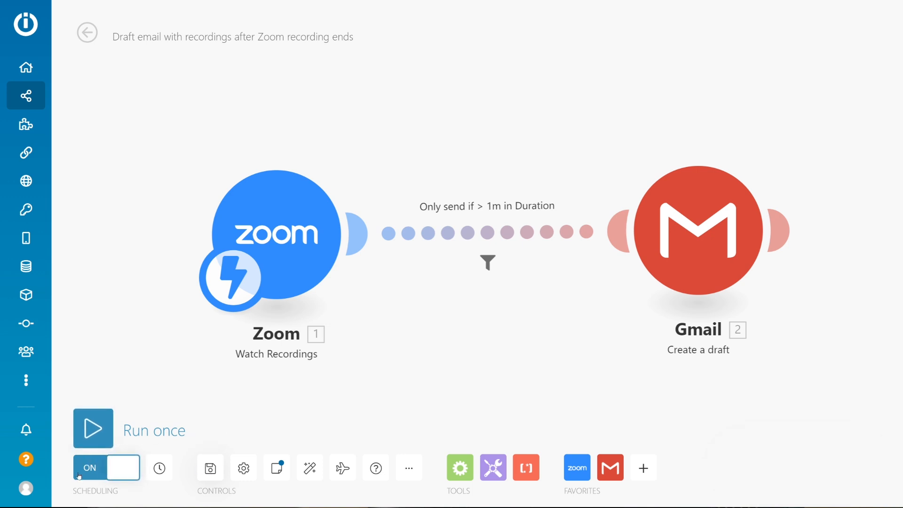
click(278, 470)
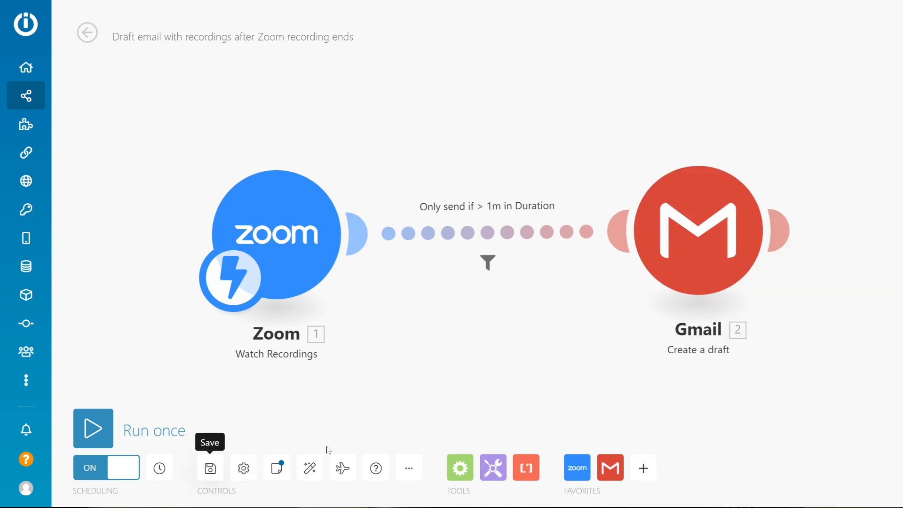
Move the Gmail and Zoom modules out of line in turn, auto-aligning the flow after each move.
drag(679, 251, 470, 108)
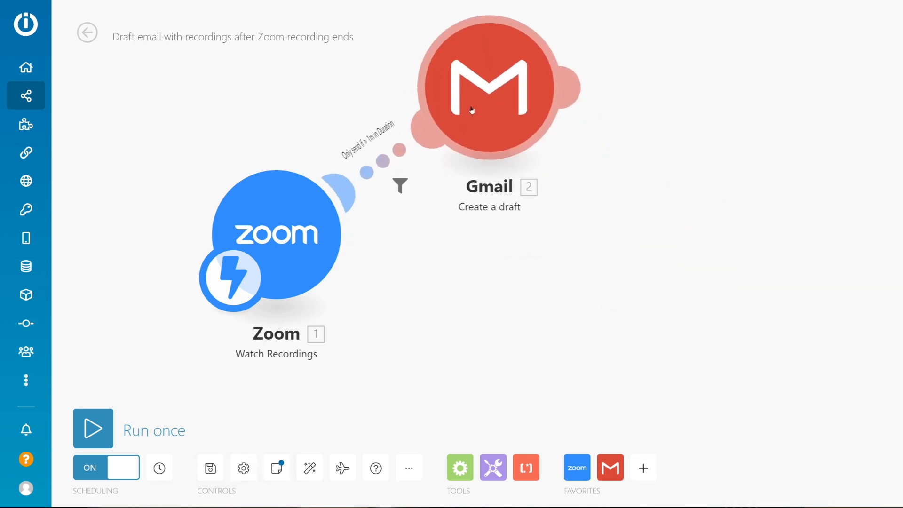
click(314, 471)
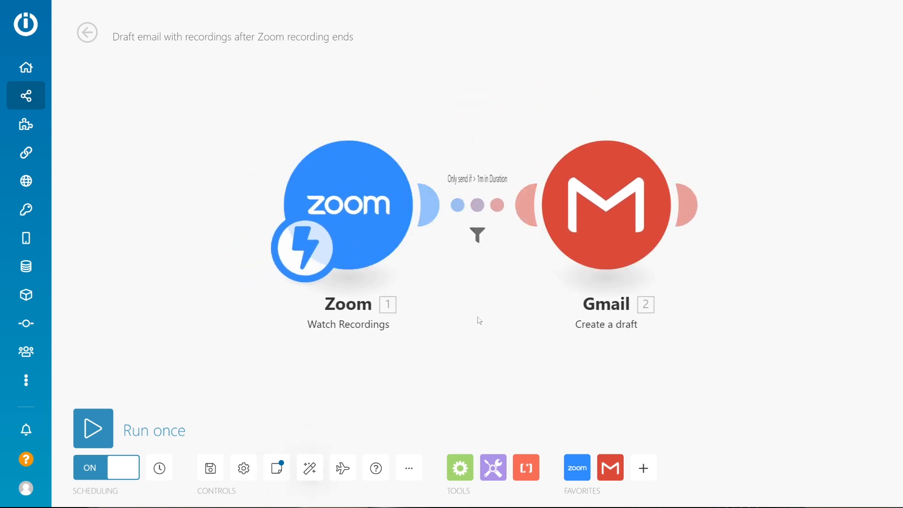
drag(358, 221, 301, 397)
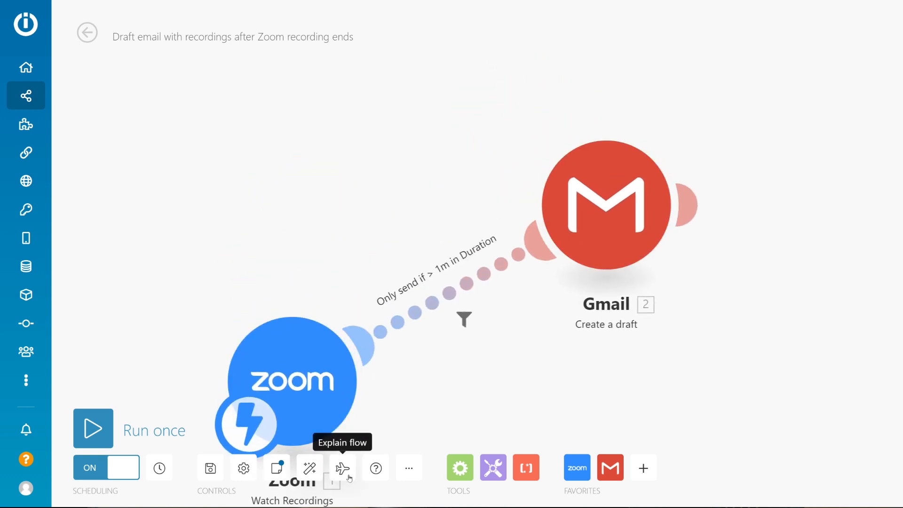
click(311, 469)
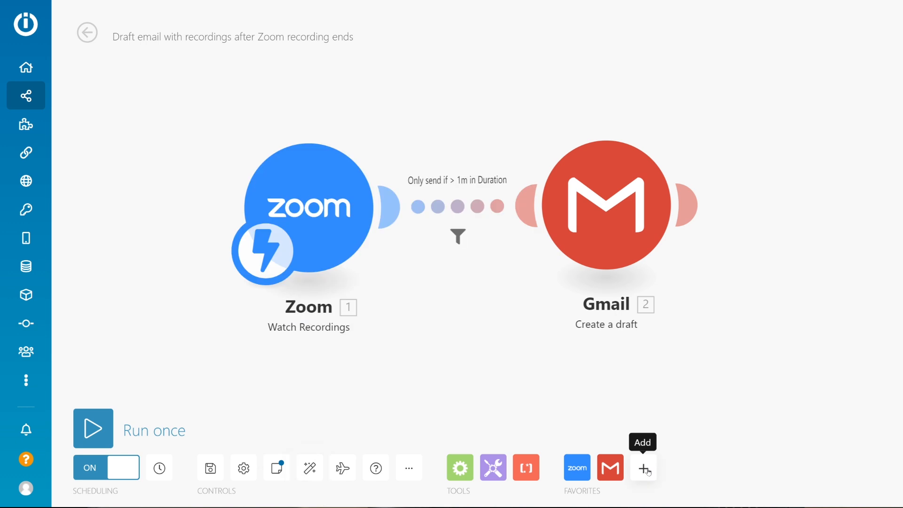
Look at the list of apps that can be added to the scenario, without adding one.
click(644, 468)
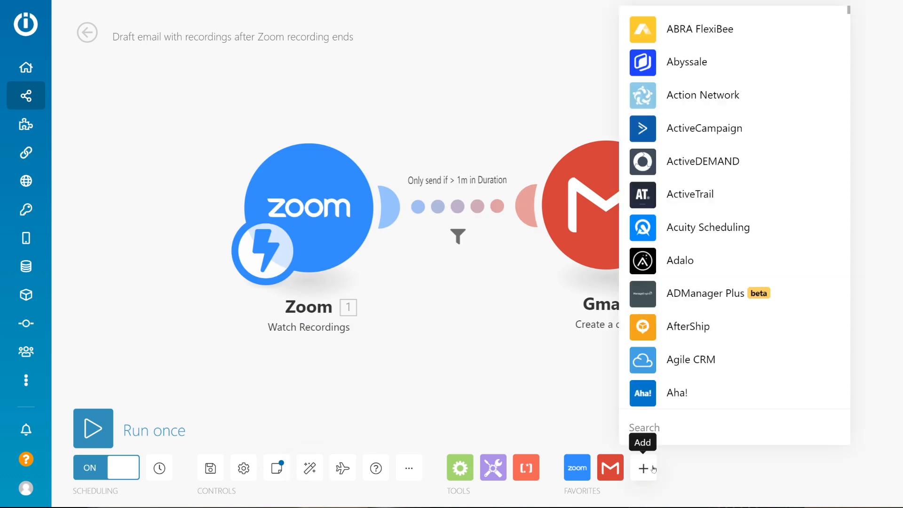
click(506, 412)
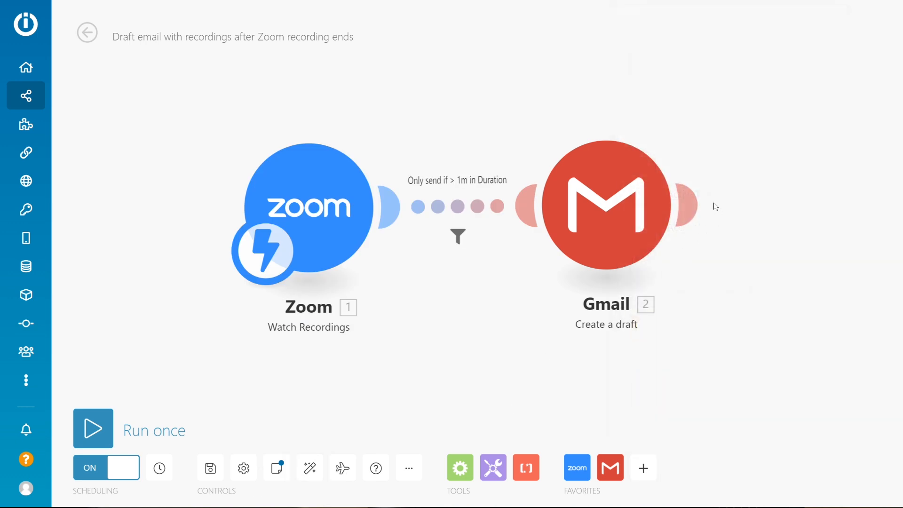
click(695, 205)
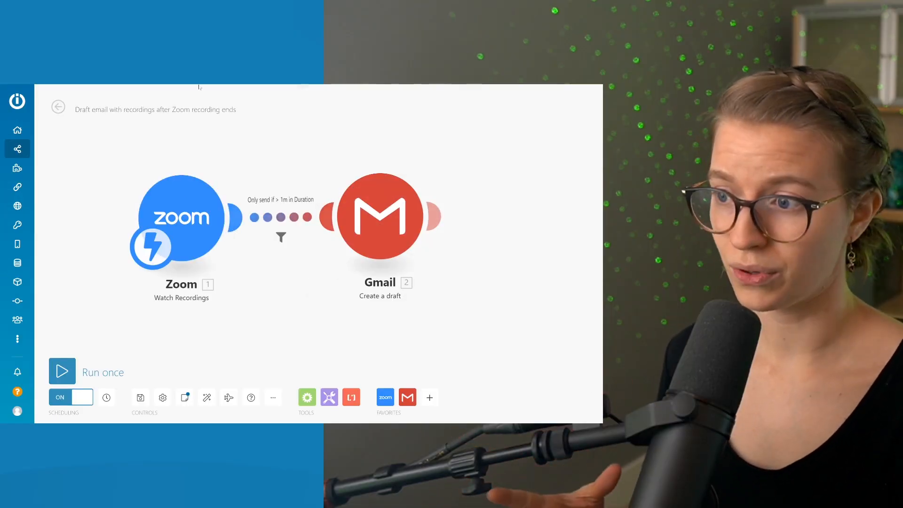
Examine the monthly plans and their operation, data transfer and interval limits on Integromat's pricing page.
mouse_move(37, 278)
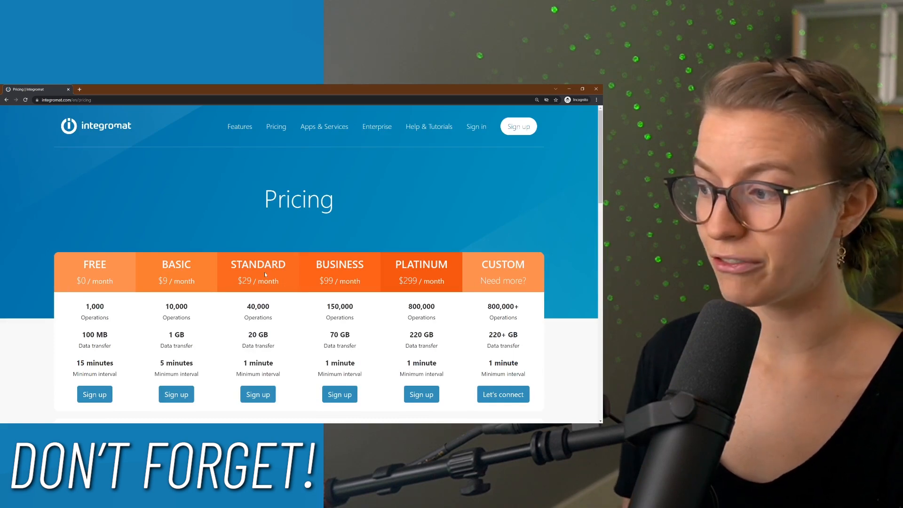
scroll(227, 256, down, 2)
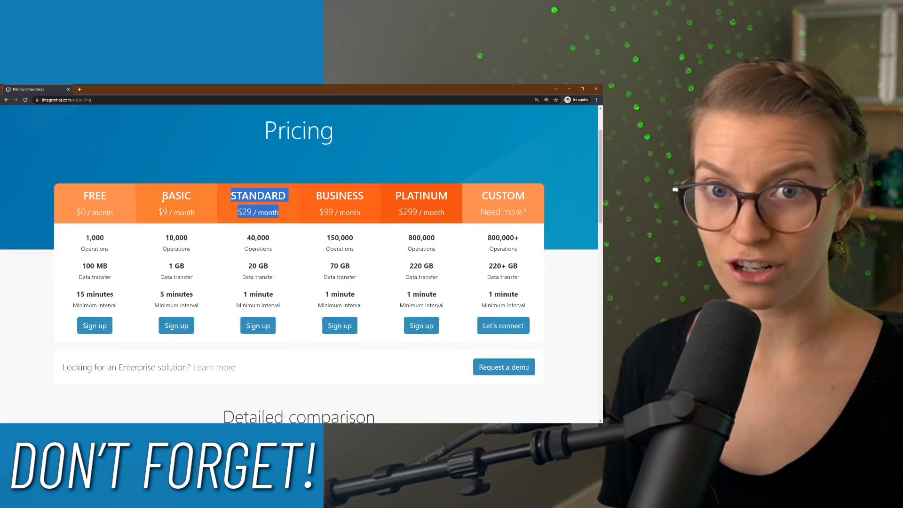